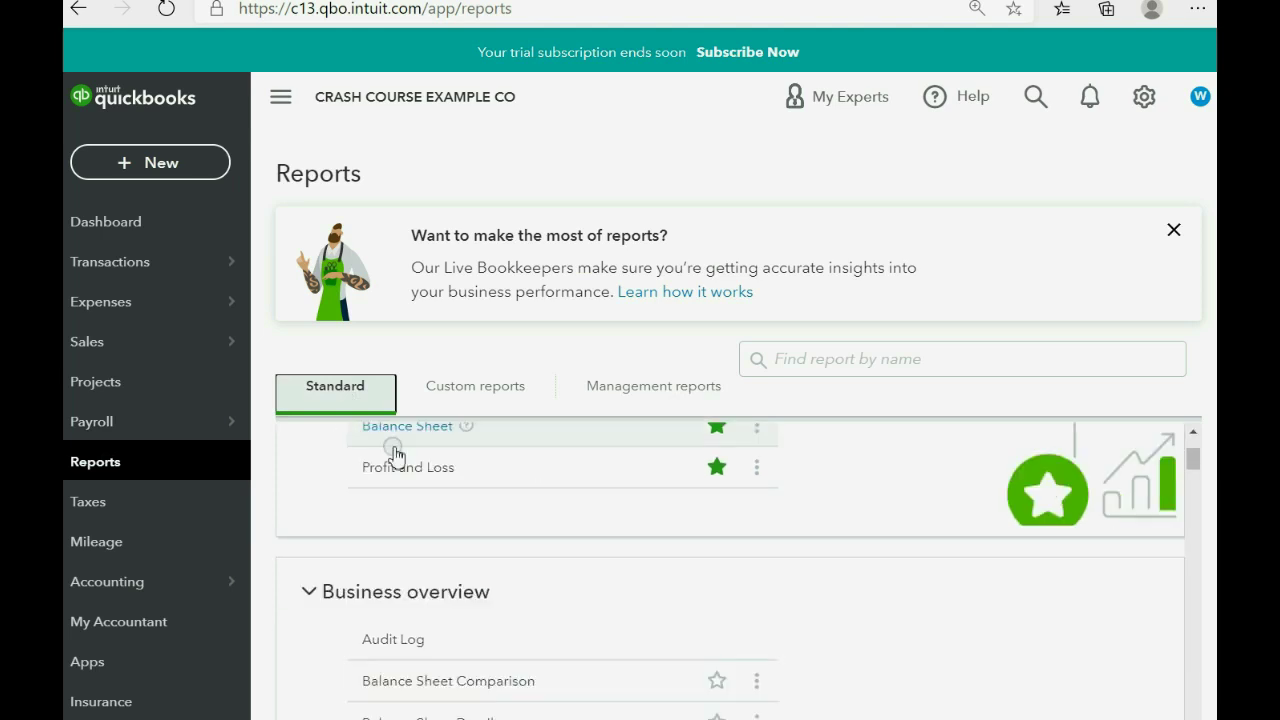
{"action": "scroll", "coordinate": [582, 507], "scroll_direction": "down", "scroll_amount": 10}
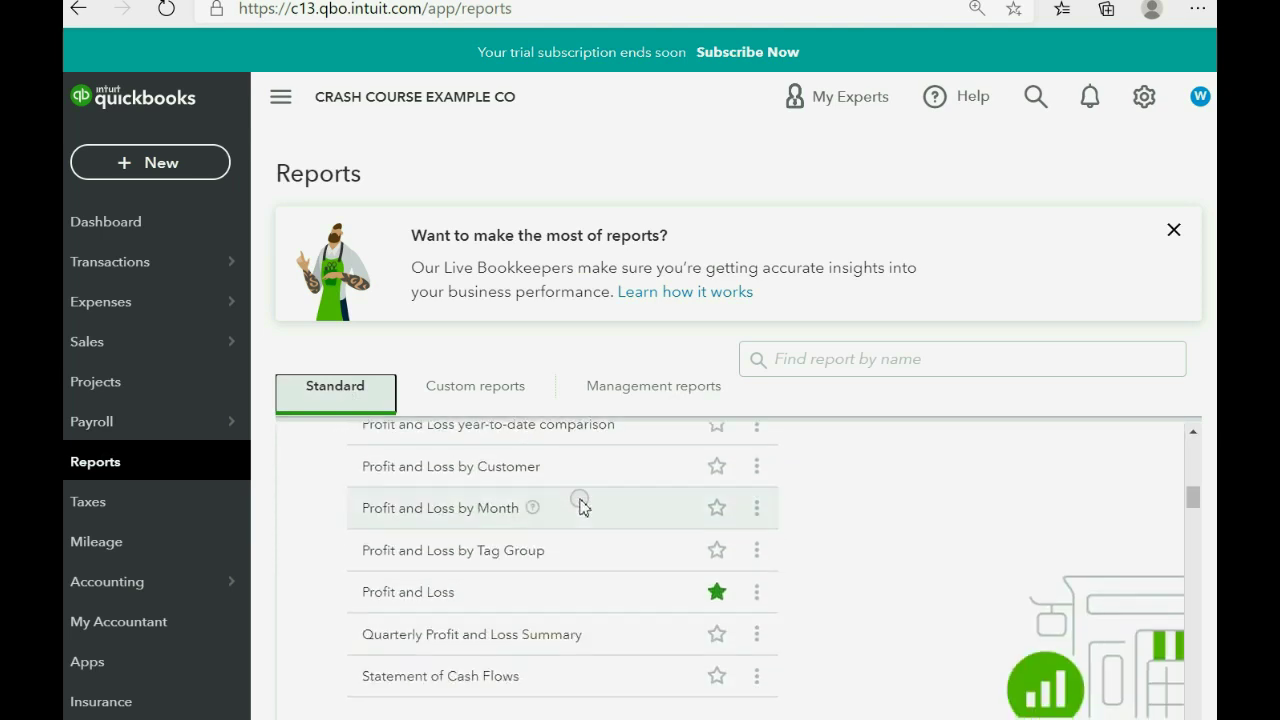
{"action": "scroll", "coordinate": [582, 507], "scroll_direction": "down", "scroll_amount": 10}
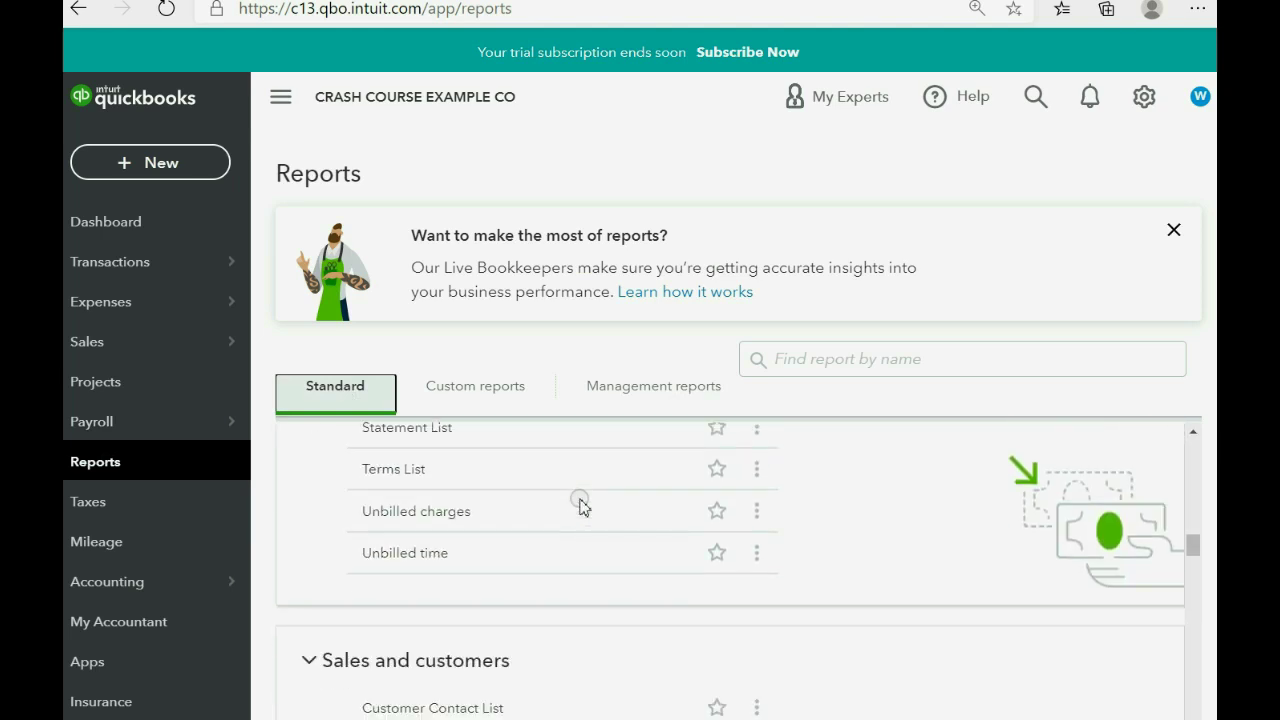
{"action": "scroll", "coordinate": [582, 507], "scroll_direction": "down", "scroll_amount": 10}
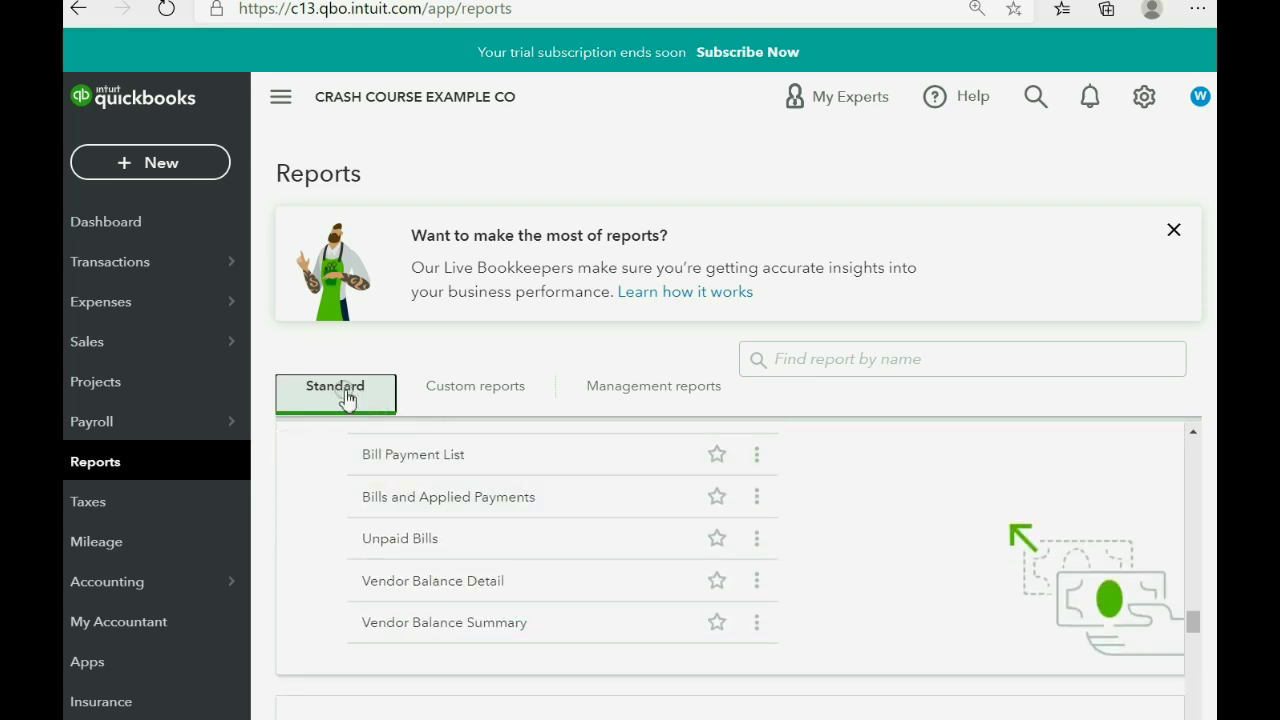
{"action": "left_click", "coordinate": [463, 398]}
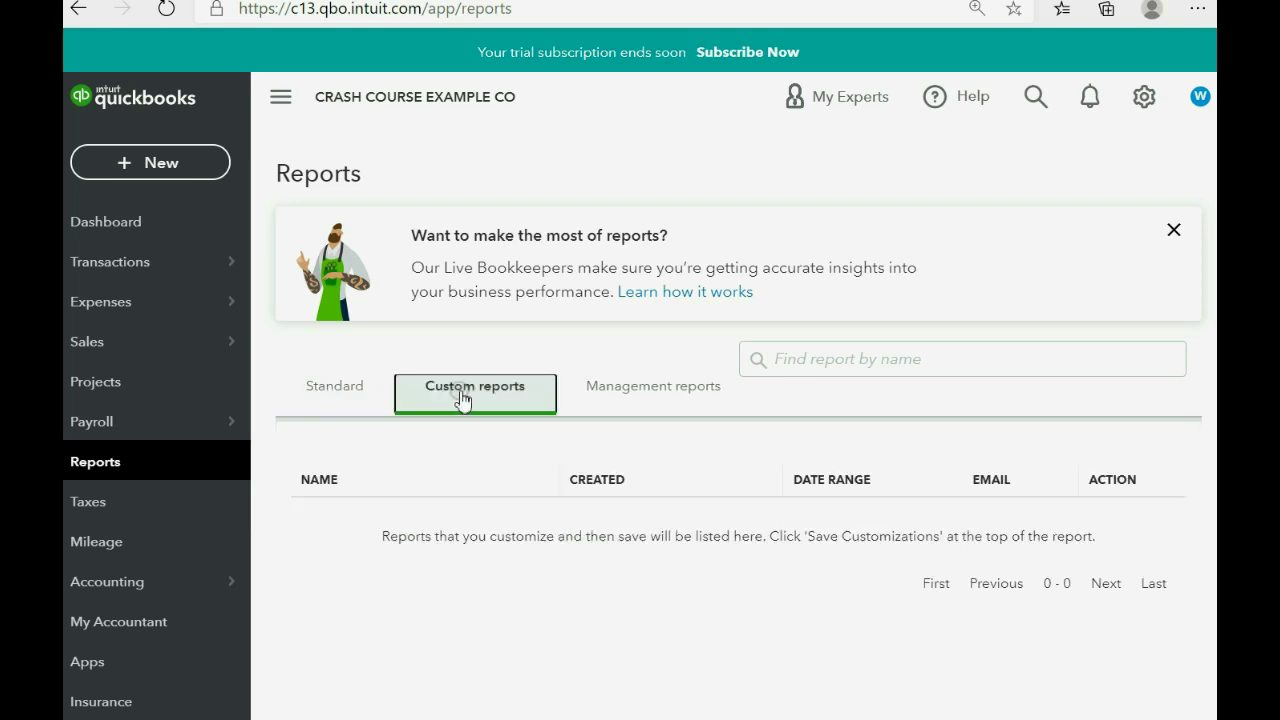
{"action": "left_click", "coordinate": [335, 396]}
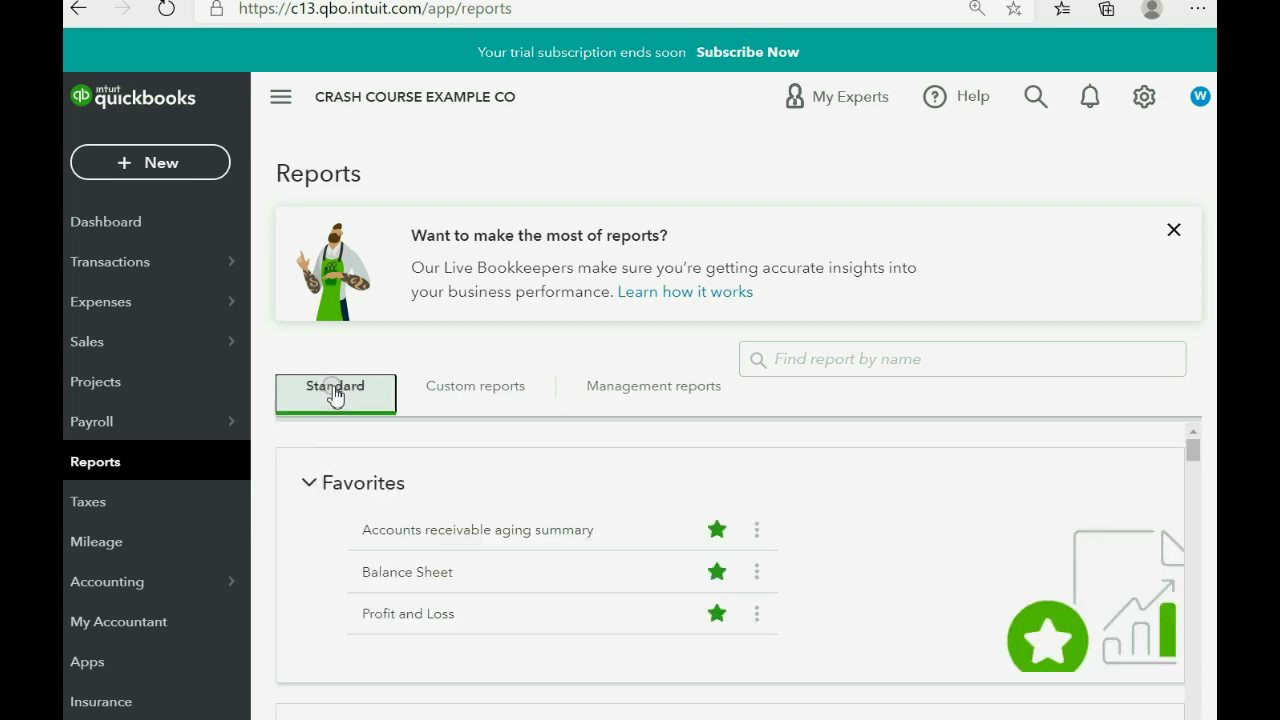
{"action": "scroll", "coordinate": [425, 480], "scroll_direction": "down", "scroll_amount": 3}
{"action": "scroll", "coordinate": [586, 554], "scroll_direction": "down", "scroll_amount": 15}
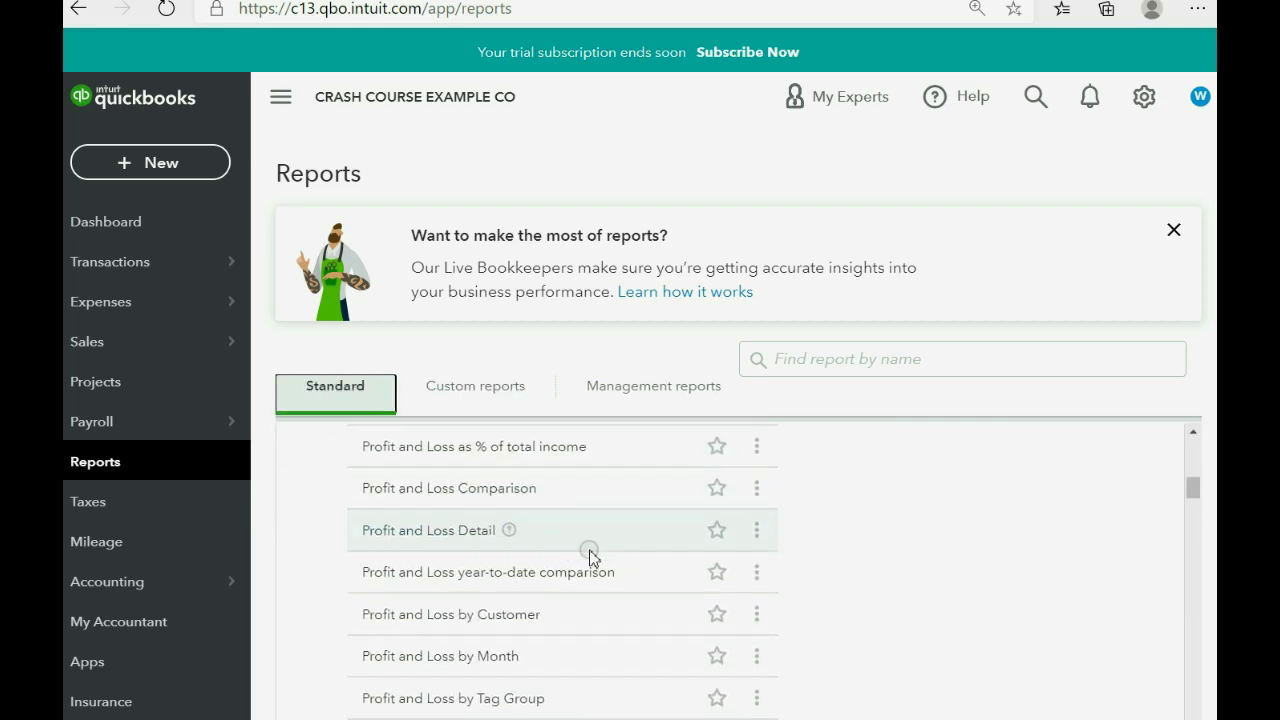
{"action": "scroll", "coordinate": [603, 563], "scroll_direction": "down", "scroll_amount": 15}
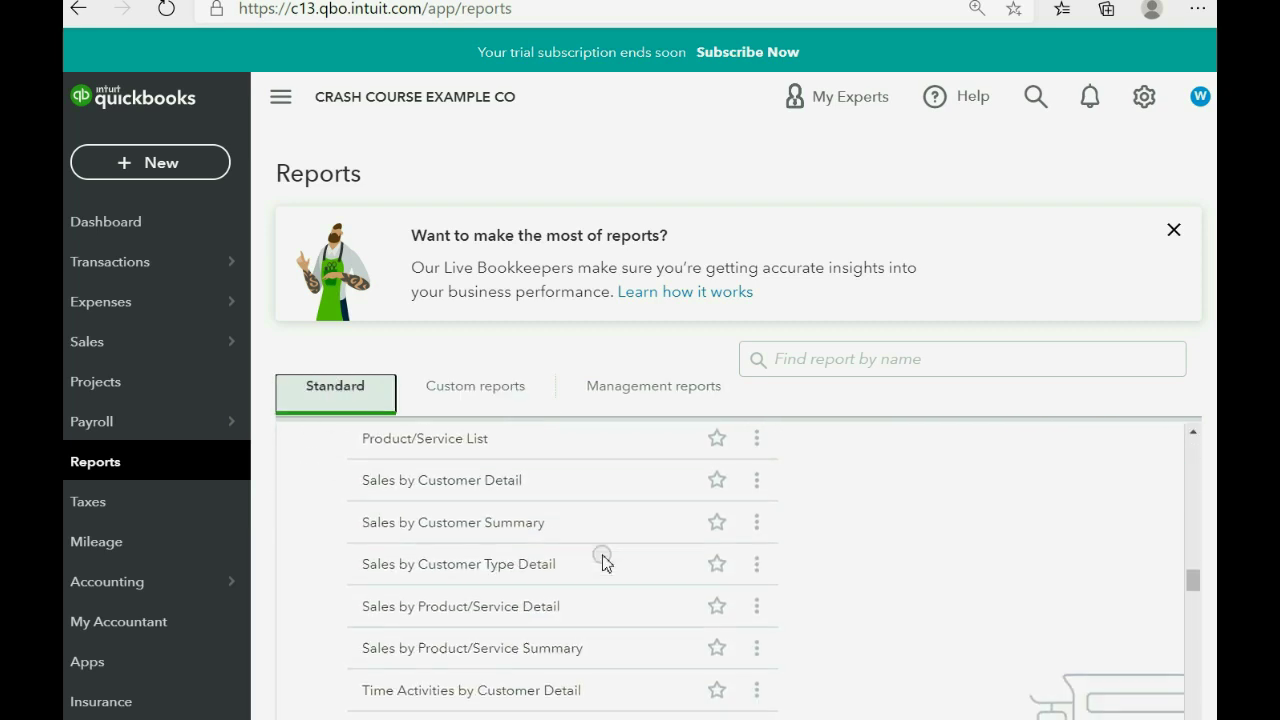
{"action": "scroll", "coordinate": [603, 563], "scroll_direction": "down", "scroll_amount": 15}
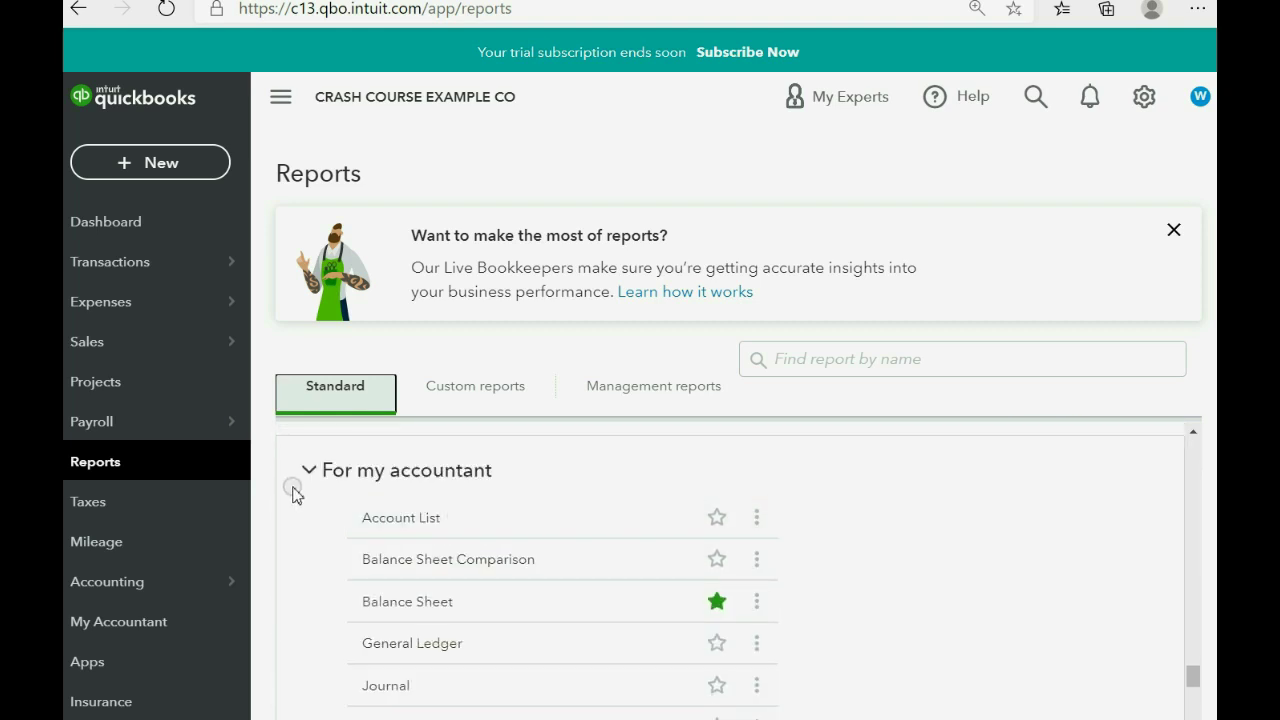
{"action": "scroll", "coordinate": [563, 560], "scroll_direction": "down", "scroll_amount": 4}
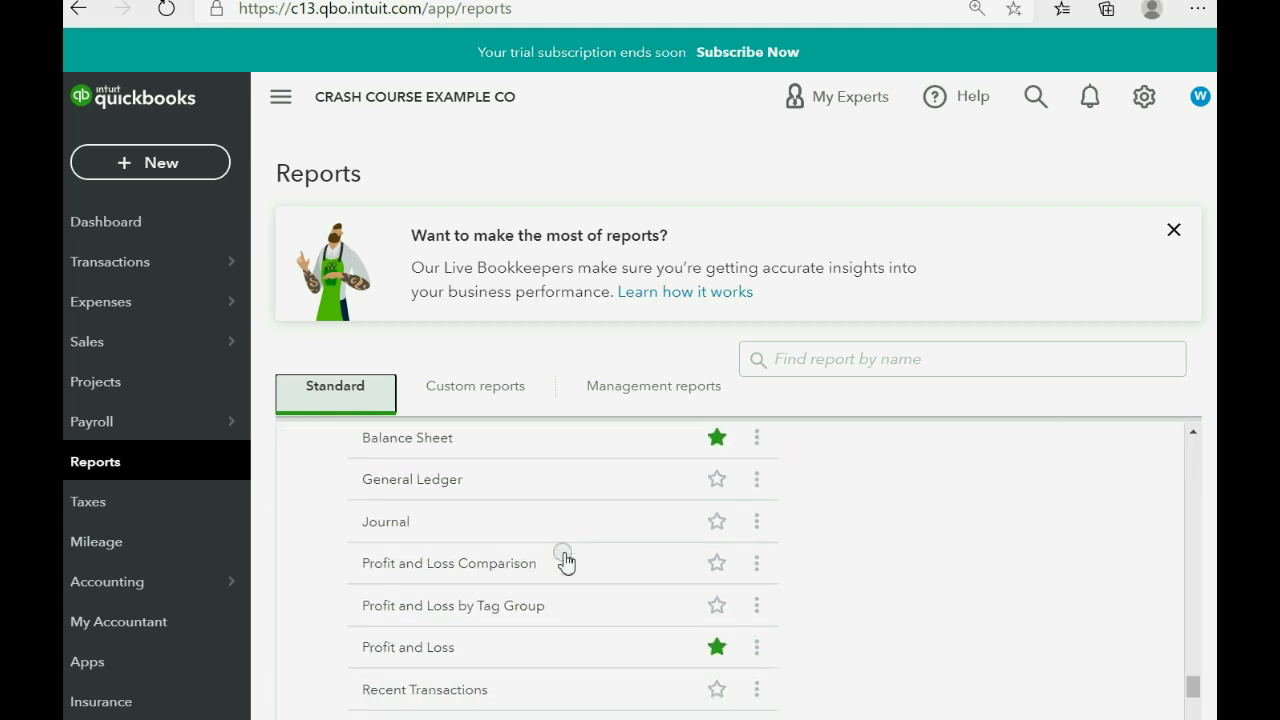
{"action": "scroll", "coordinate": [565, 562], "scroll_direction": "down", "scroll_amount": 4}
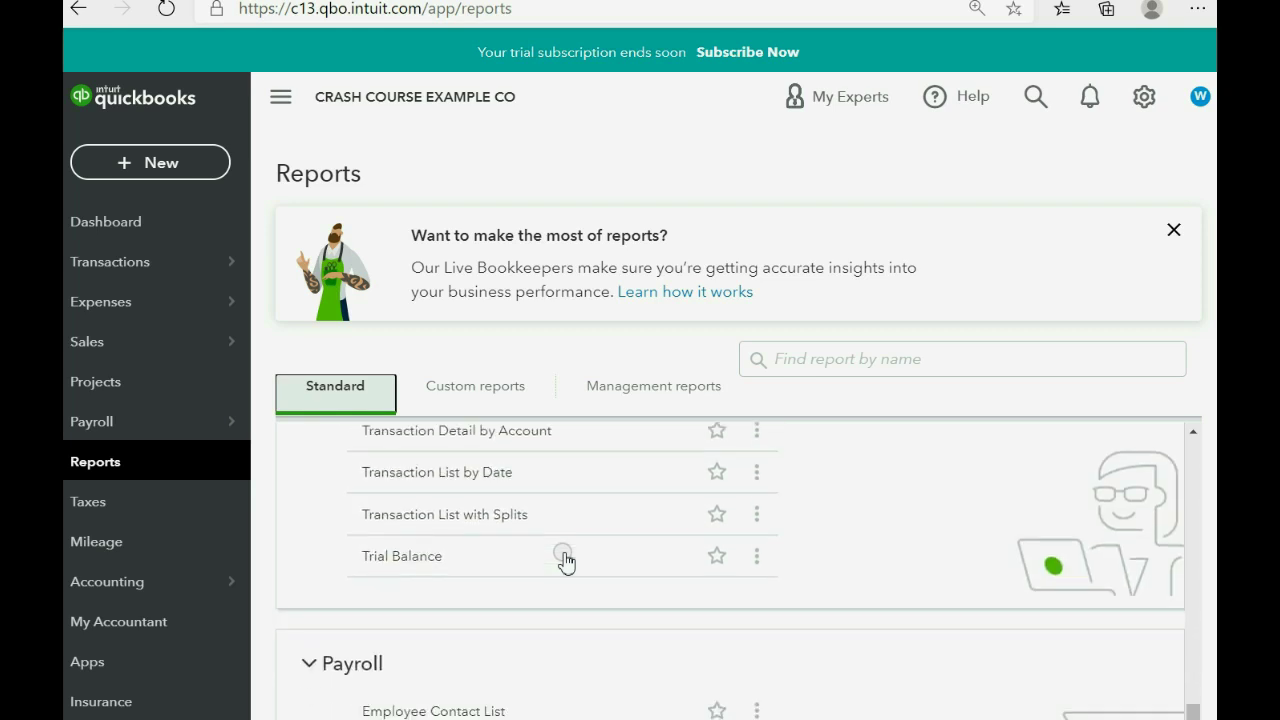
Step: Open the Trial Balance report and rerun it with the All Dates report period
{"action": "left_click", "coordinate": [410, 557]}
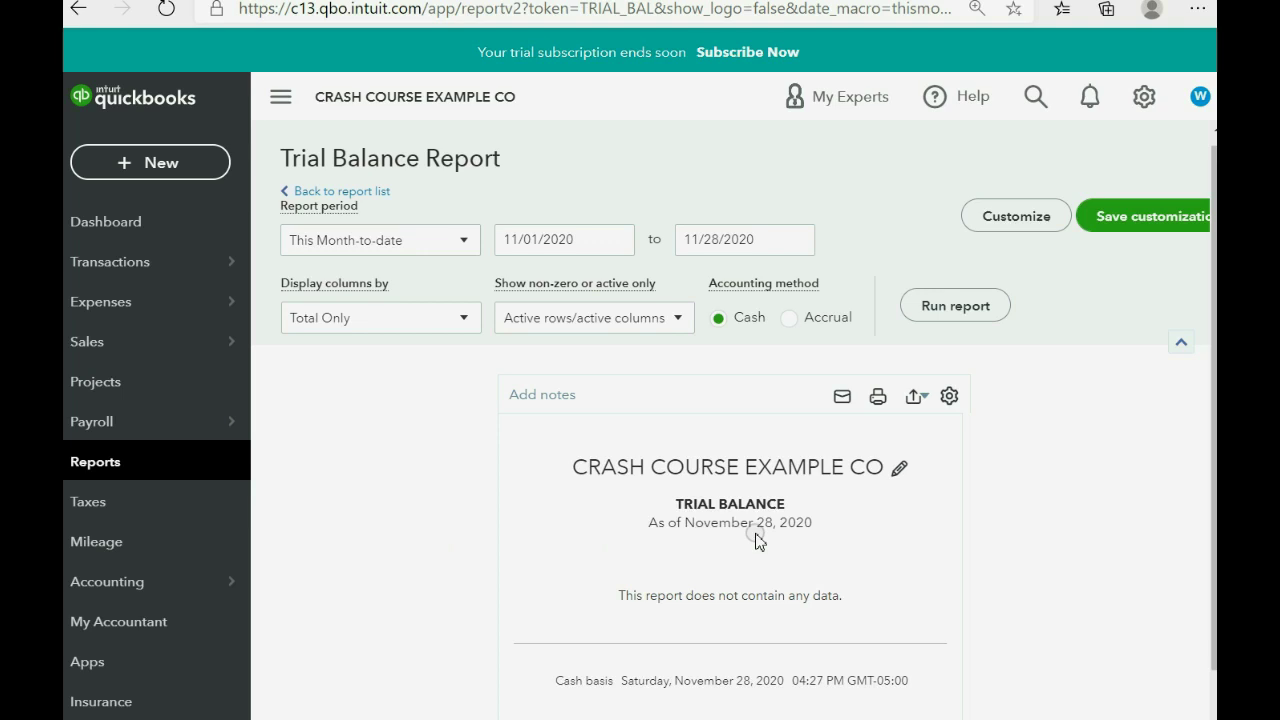
{"action": "left_click", "coordinate": [464, 243]}
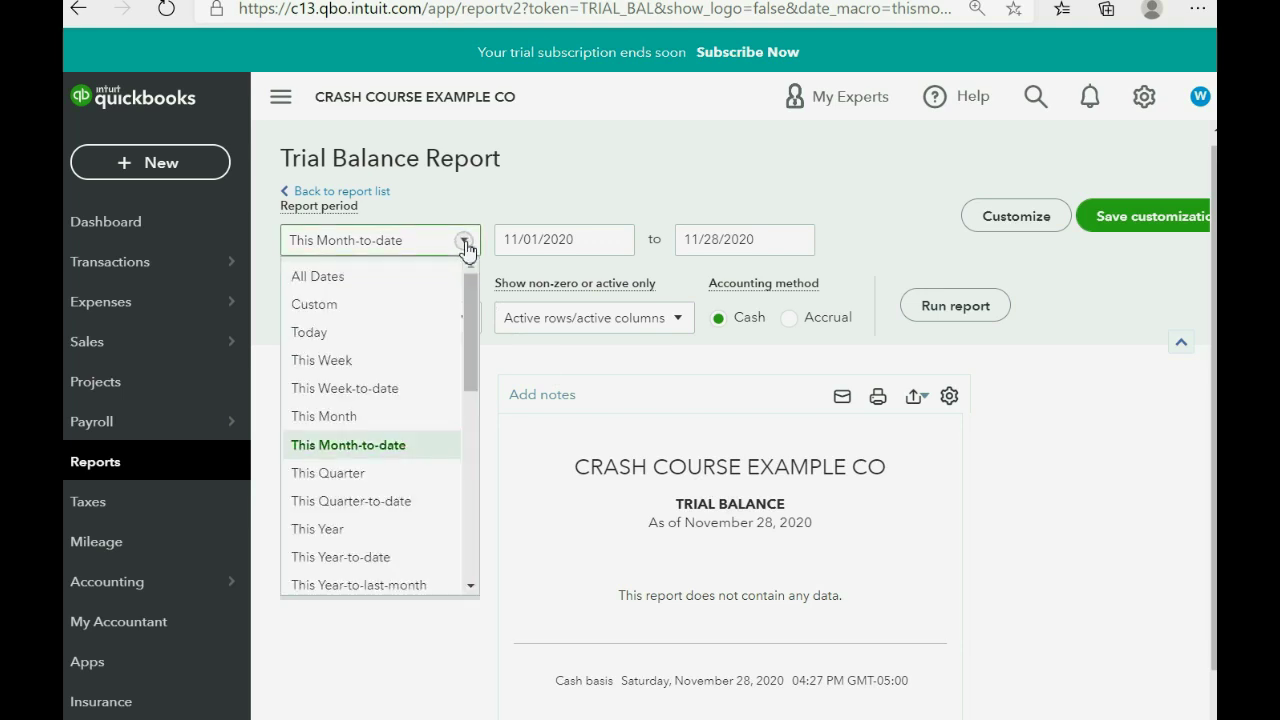
{"action": "left_click", "coordinate": [364, 277]}
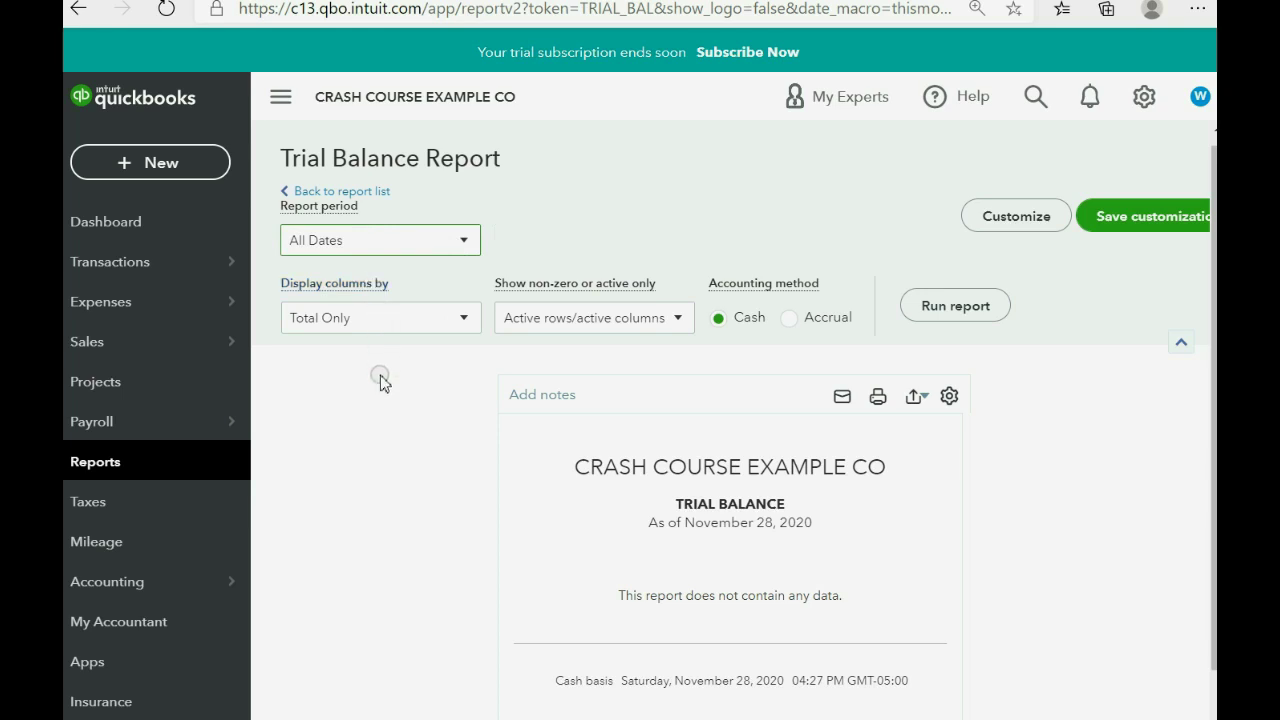
{"action": "left_click", "coordinate": [940, 312]}
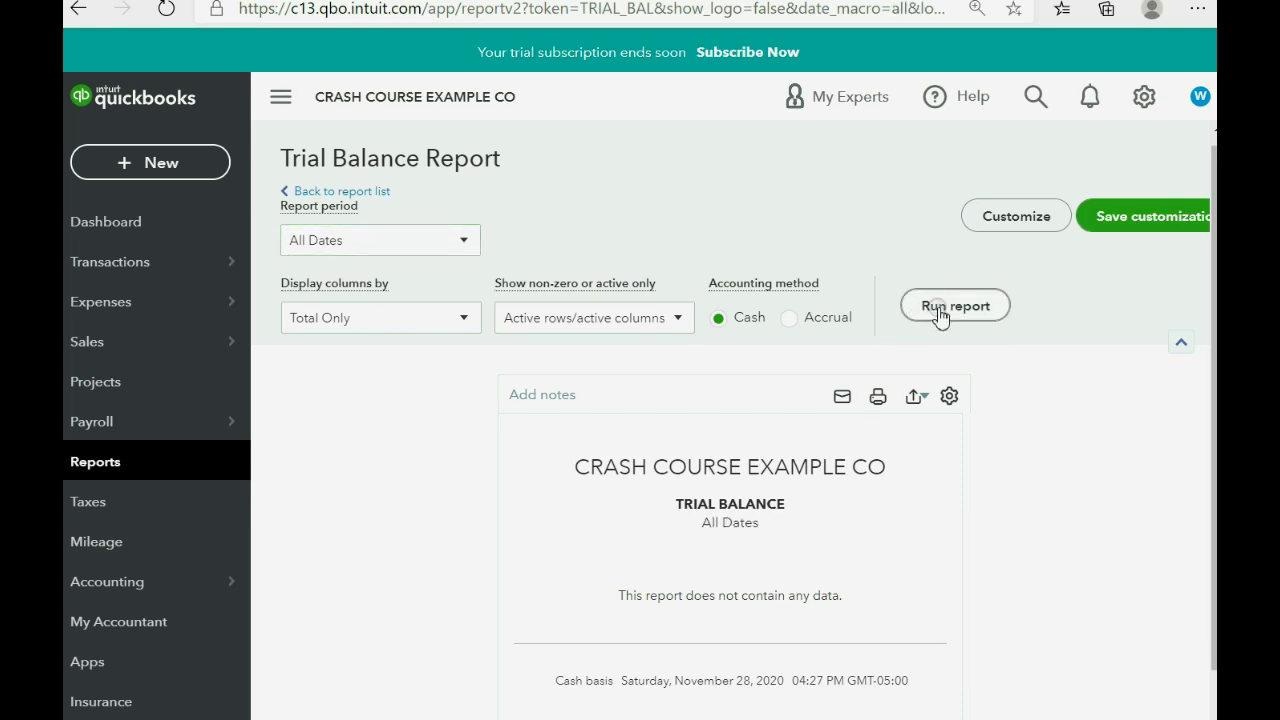
{"action": "left_click", "coordinate": [463, 250]}
{"action": "left_click", "coordinate": [465, 252]}
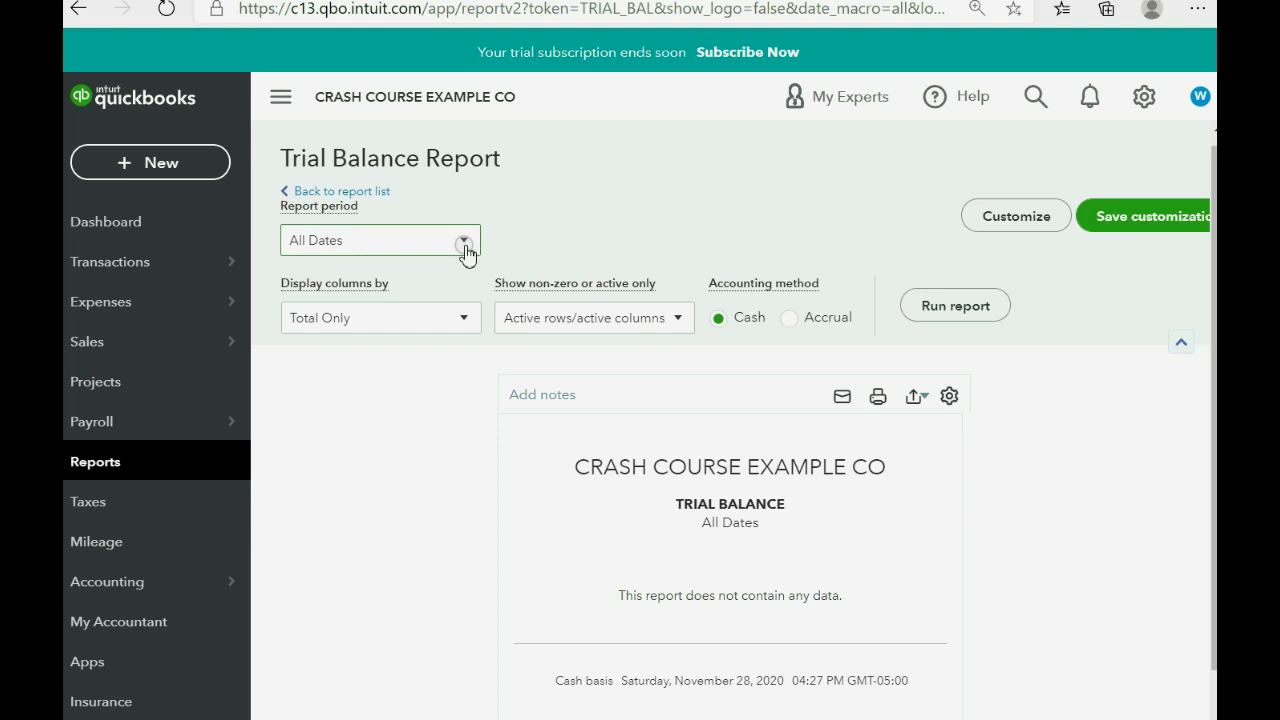
Step: Save the Trial Balance as a custom report and view it under Custom reports
{"action": "left_click", "coordinate": [1175, 227]}
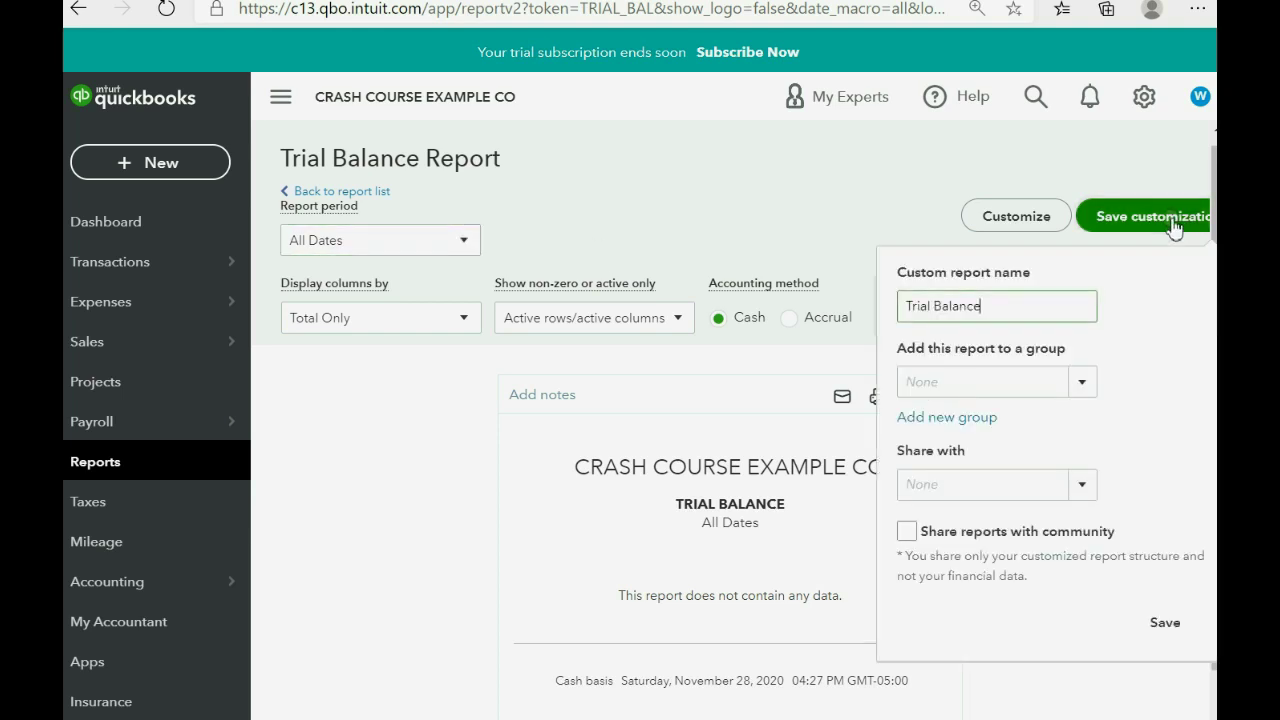
{"action": "left_click", "coordinate": [1022, 313]}
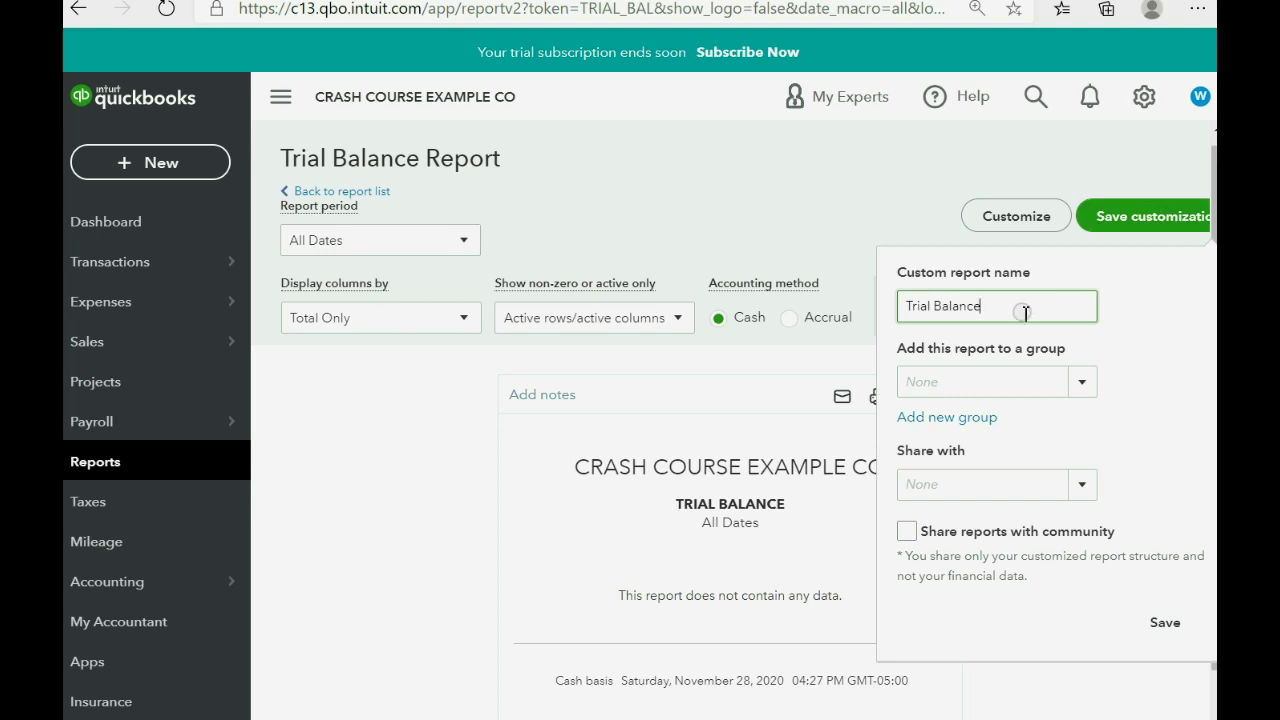
{"action": "left_click_drag", "start_coordinate": [1001, 307], "coordinate": [977, 306]}
{"action": "left_click", "coordinate": [1166, 627]}
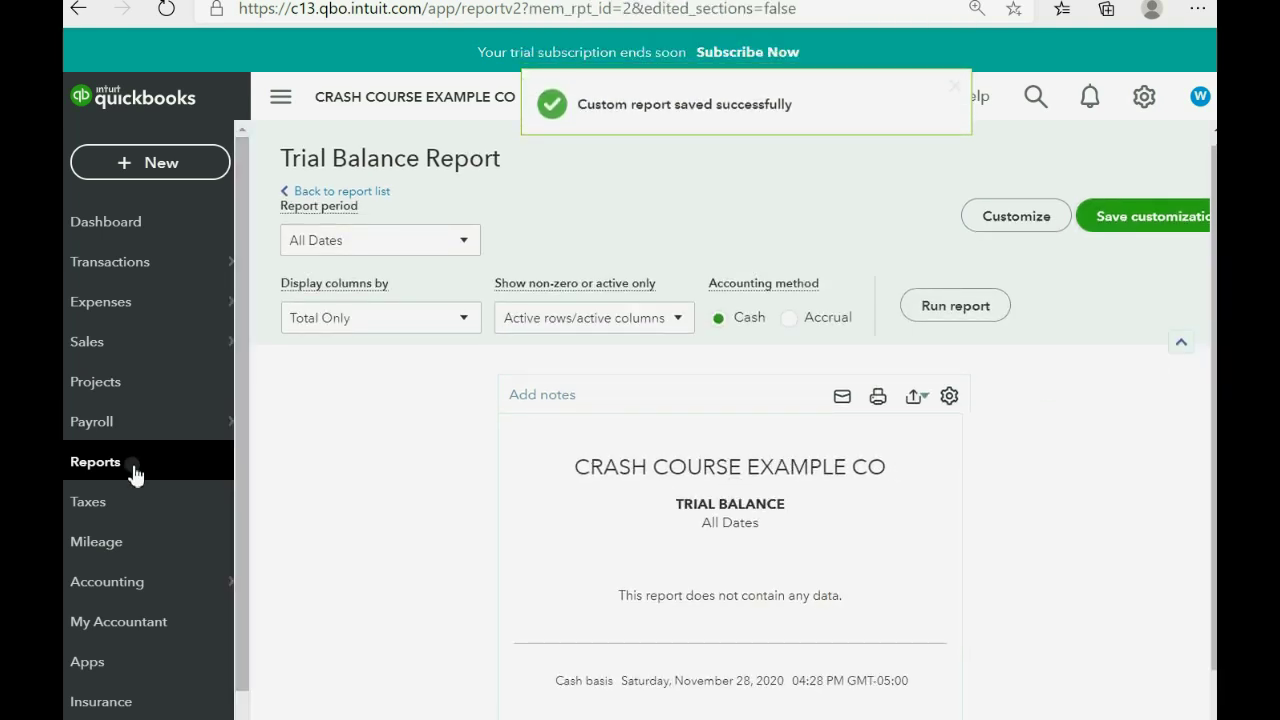
{"action": "left_click", "coordinate": [135, 475]}
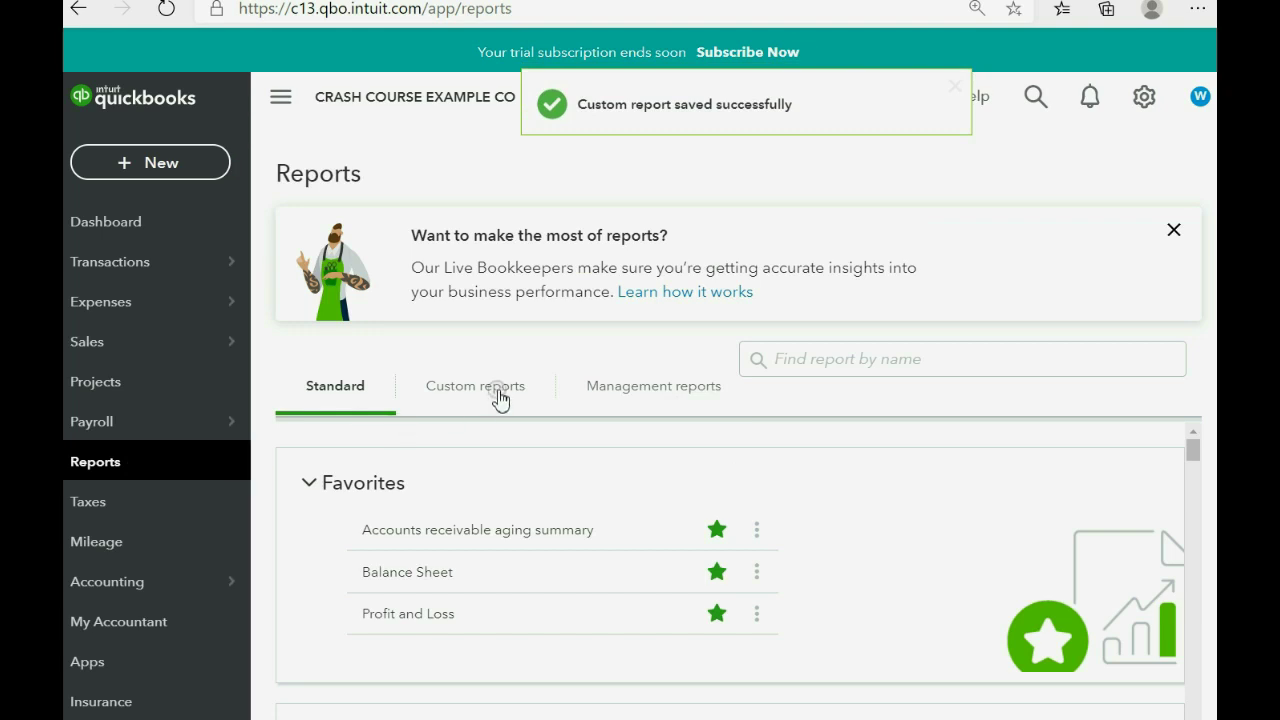
{"action": "left_click", "coordinate": [499, 396]}
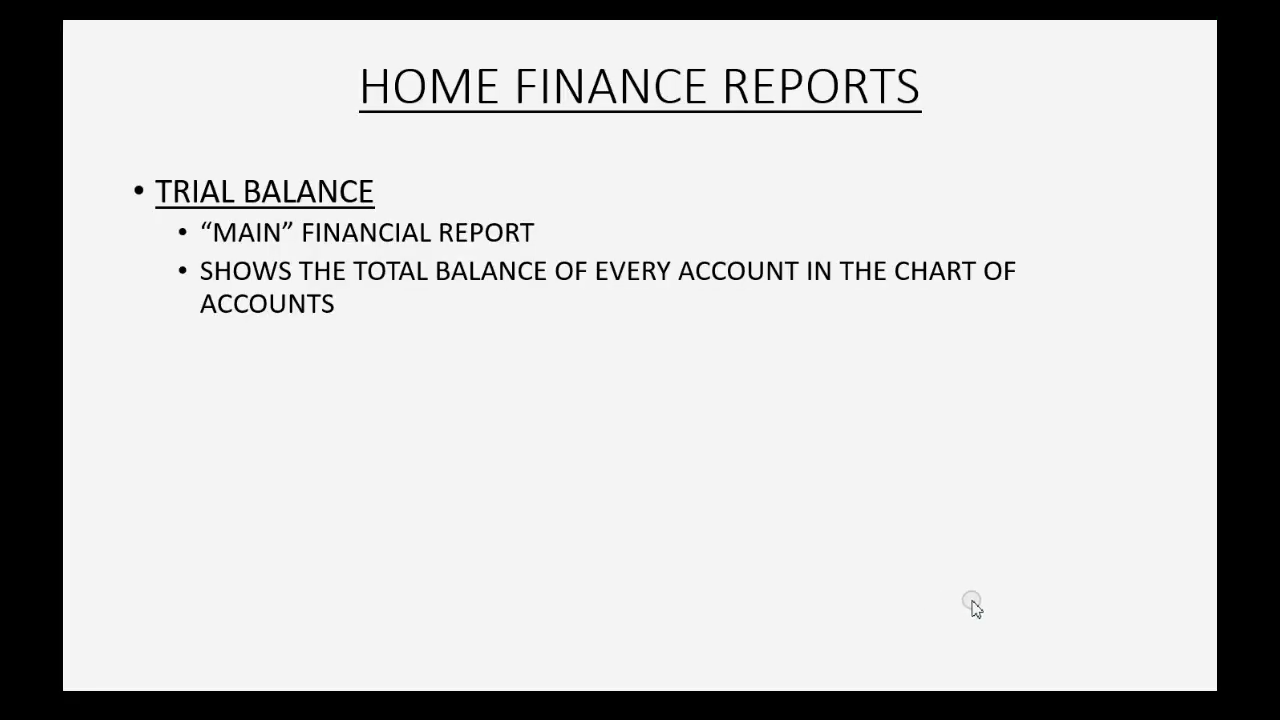
Step: Reveal PROFIT AND LOSS with its Trial Balance matching and income/expense account sub-points
{"action": "left_click", "coordinate": [975, 607]}
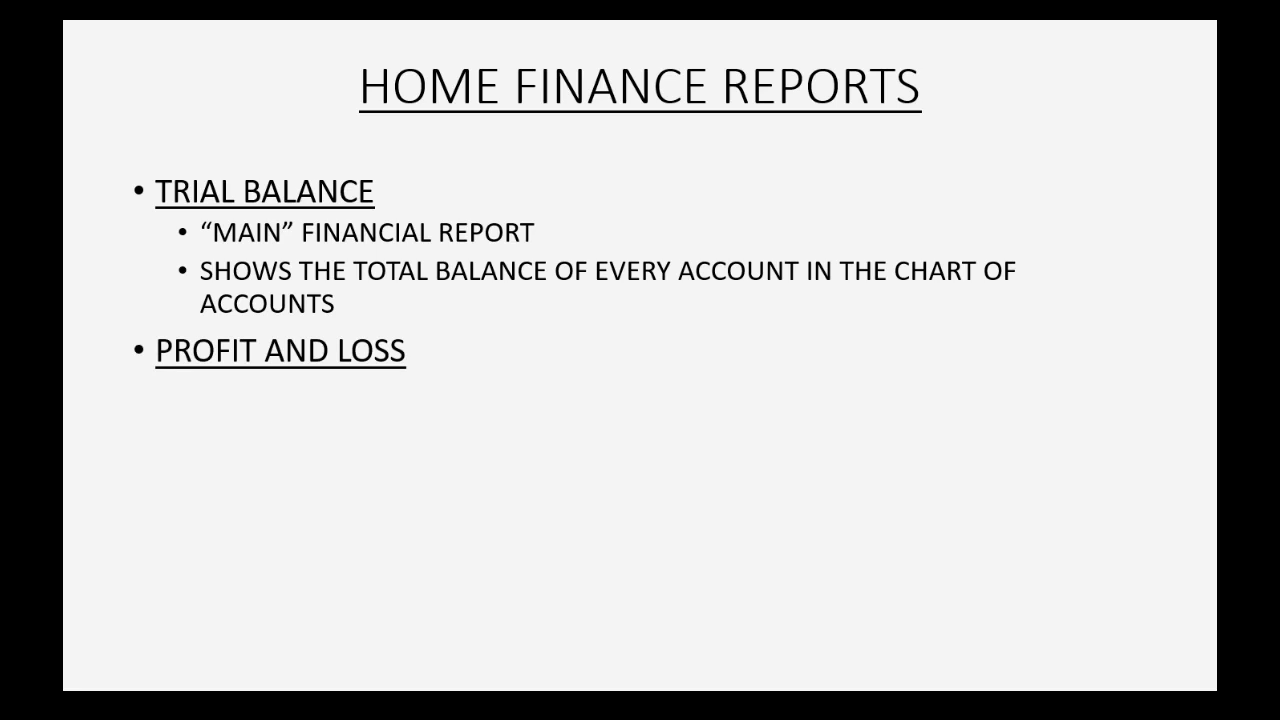
{"action": "key", "text": "Right"}
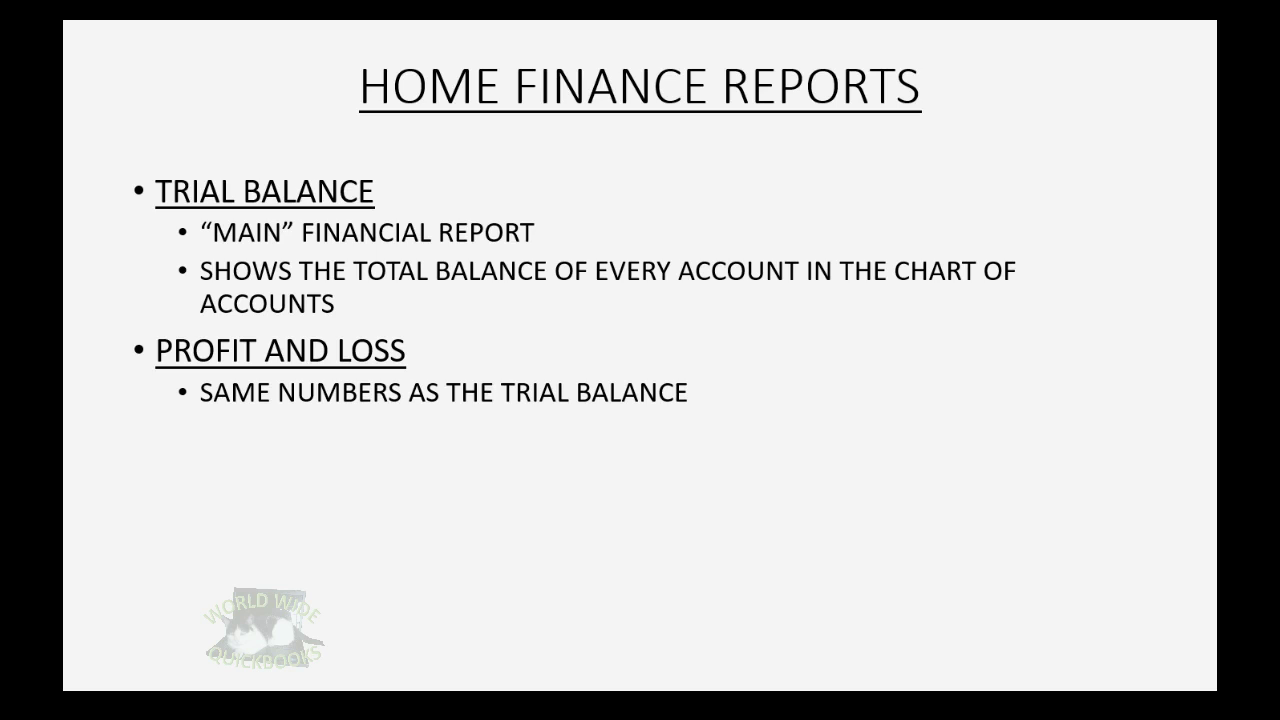
{"action": "key", "text": "Right"}
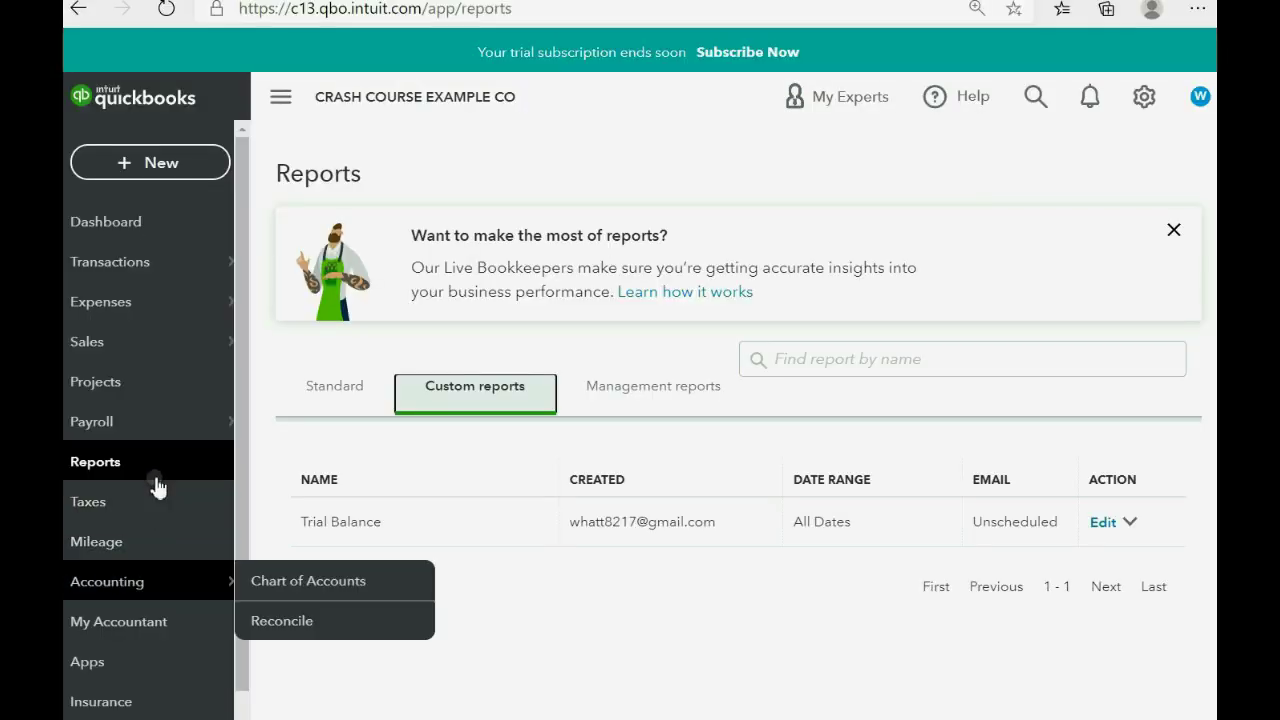
Step: Open the Profit and Loss report from the standard list and rerun it for All Dates
{"action": "left_click", "coordinate": [345, 390]}
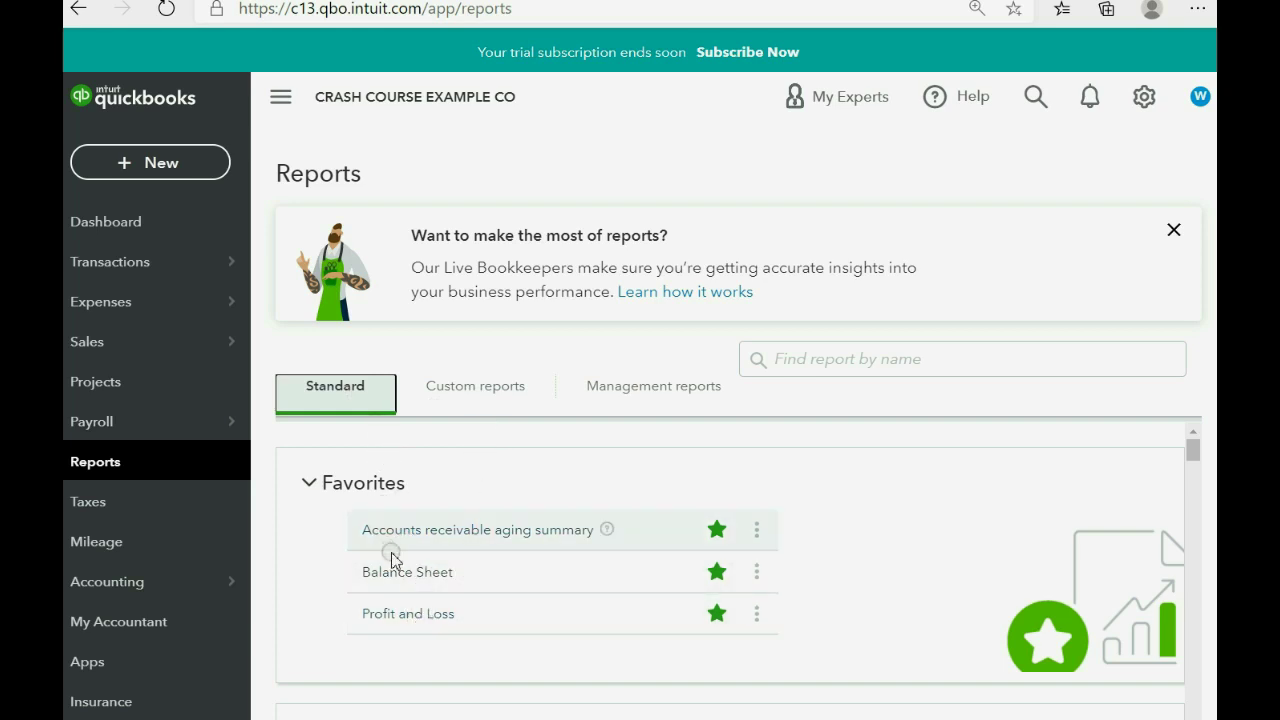
{"action": "left_click", "coordinate": [402, 615]}
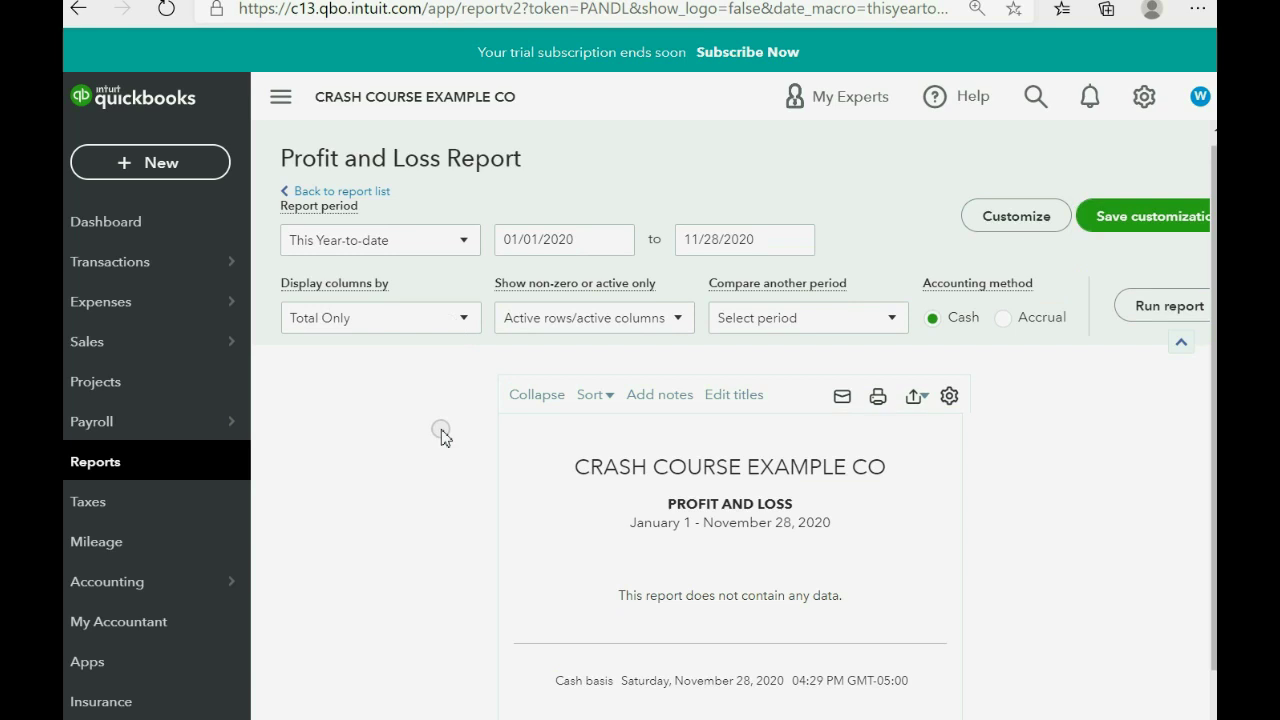
{"action": "left_click", "coordinate": [465, 246]}
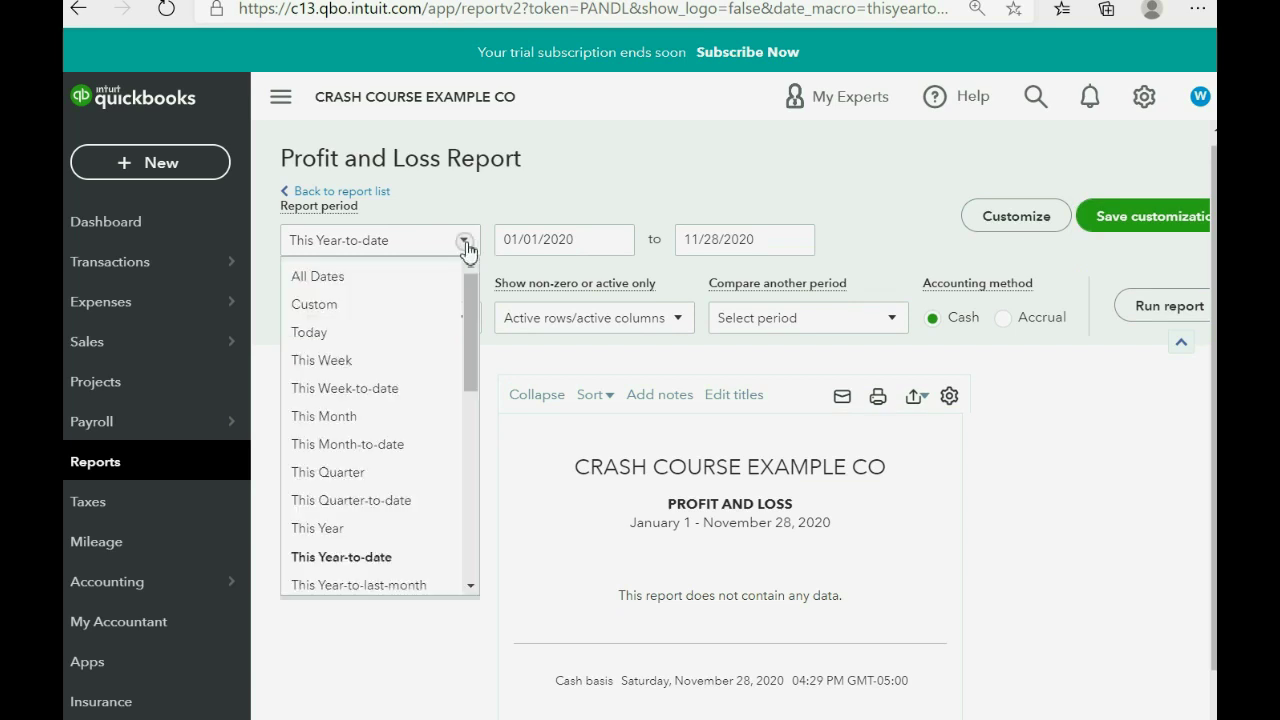
{"action": "left_click", "coordinate": [405, 277]}
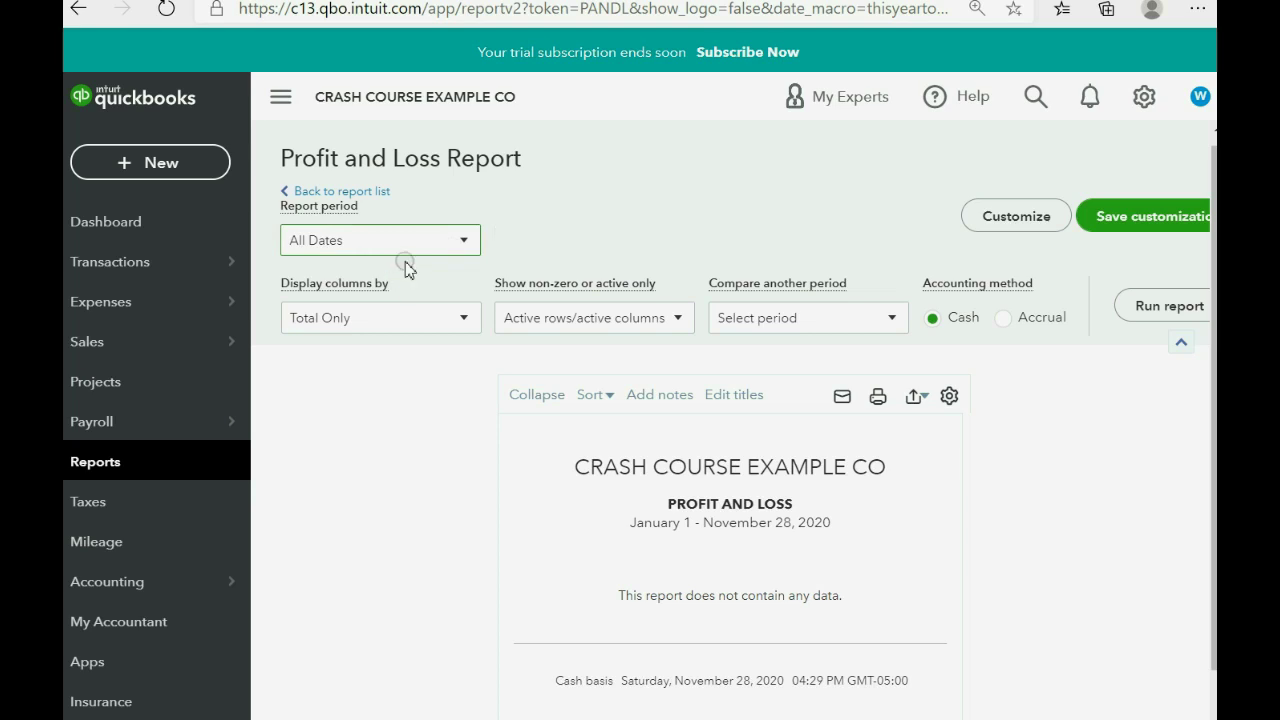
{"action": "left_click", "coordinate": [1142, 303]}
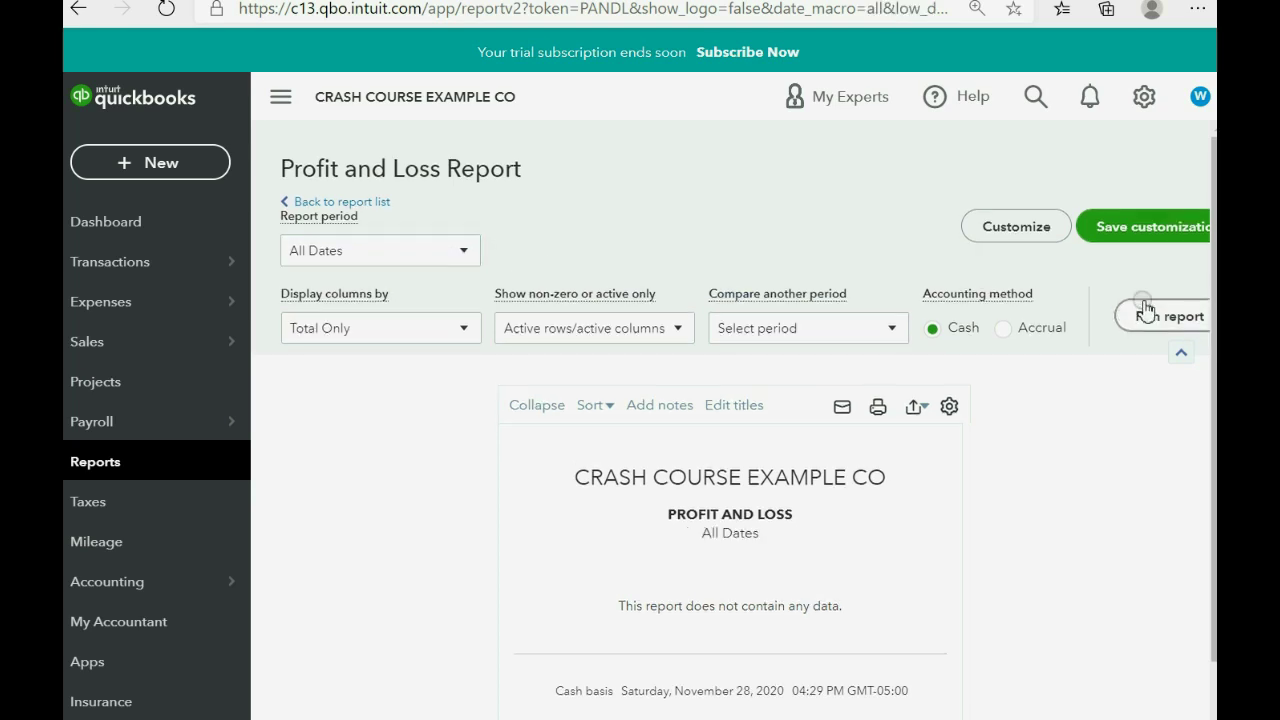
{"action": "left_click_drag", "start_coordinate": [757, 523], "coordinate": [703, 523]}
{"action": "left_click", "coordinate": [414, 502]}
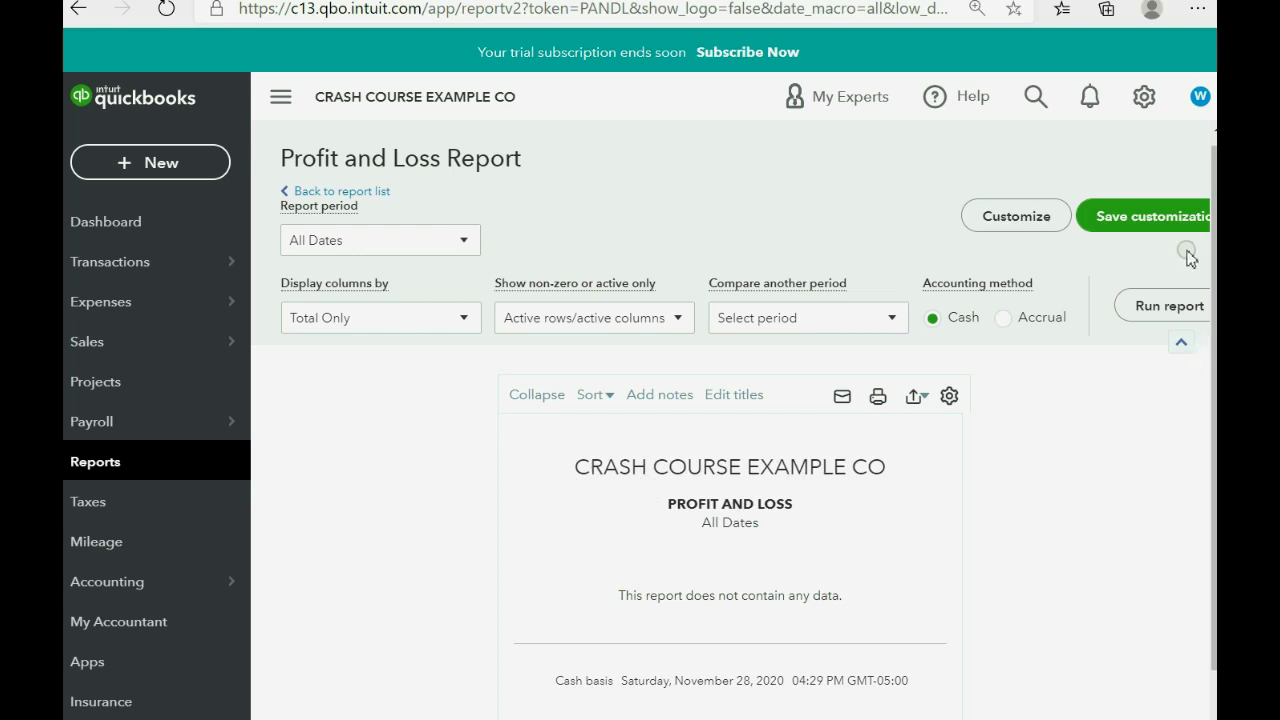
Step: Save the Profit and Loss as a custom report and view it under Custom reports
{"action": "left_click", "coordinate": [1166, 220]}
{"action": "mouse_move", "coordinate": [1004, 306]}
{"action": "left_mouse_down"}
{"action": "mouse_move", "coordinate": [972, 310]}
{"action": "mouse_move", "coordinate": [993, 310]}
{"action": "left_mouse_up"}
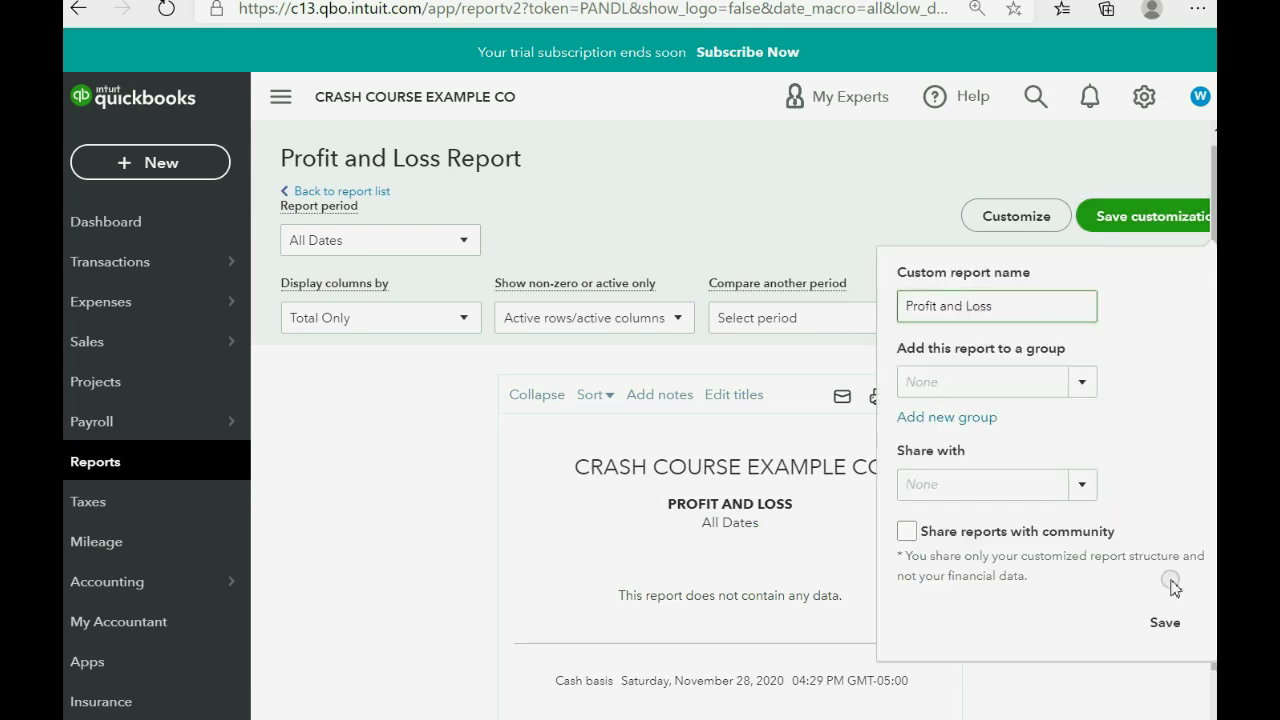
{"action": "left_click", "coordinate": [1165, 624]}
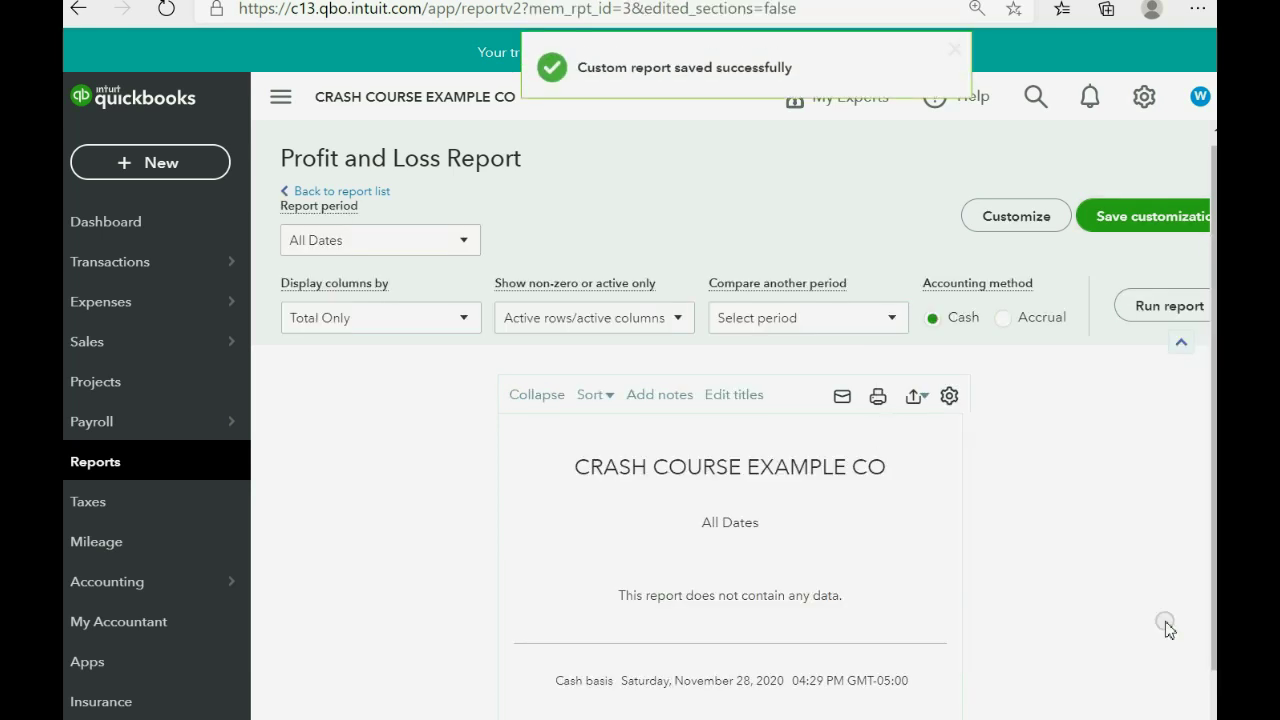
{"action": "left_click", "coordinate": [200, 462]}
{"action": "left_click", "coordinate": [483, 390]}
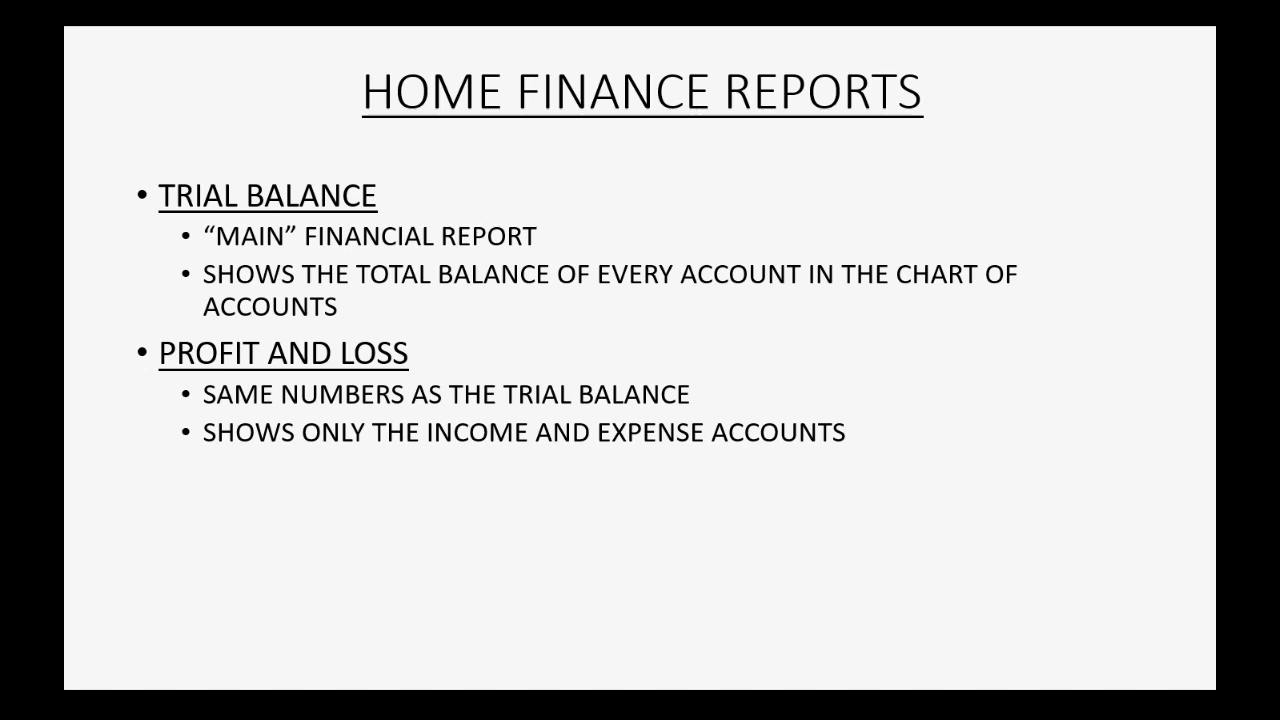
Step: Advance the slide to show the Transaction List by Vendor and by Customer bullets
{"action": "key", "text": "Right"}
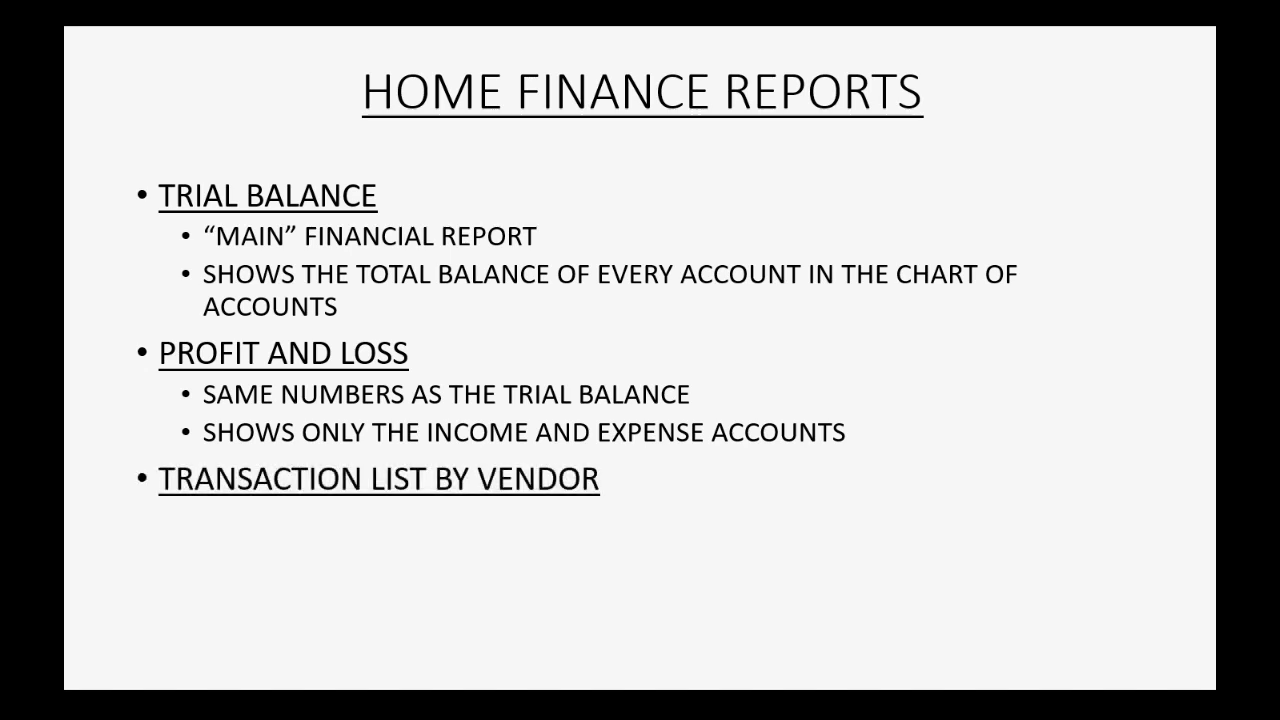
{"action": "key", "text": "Right"}
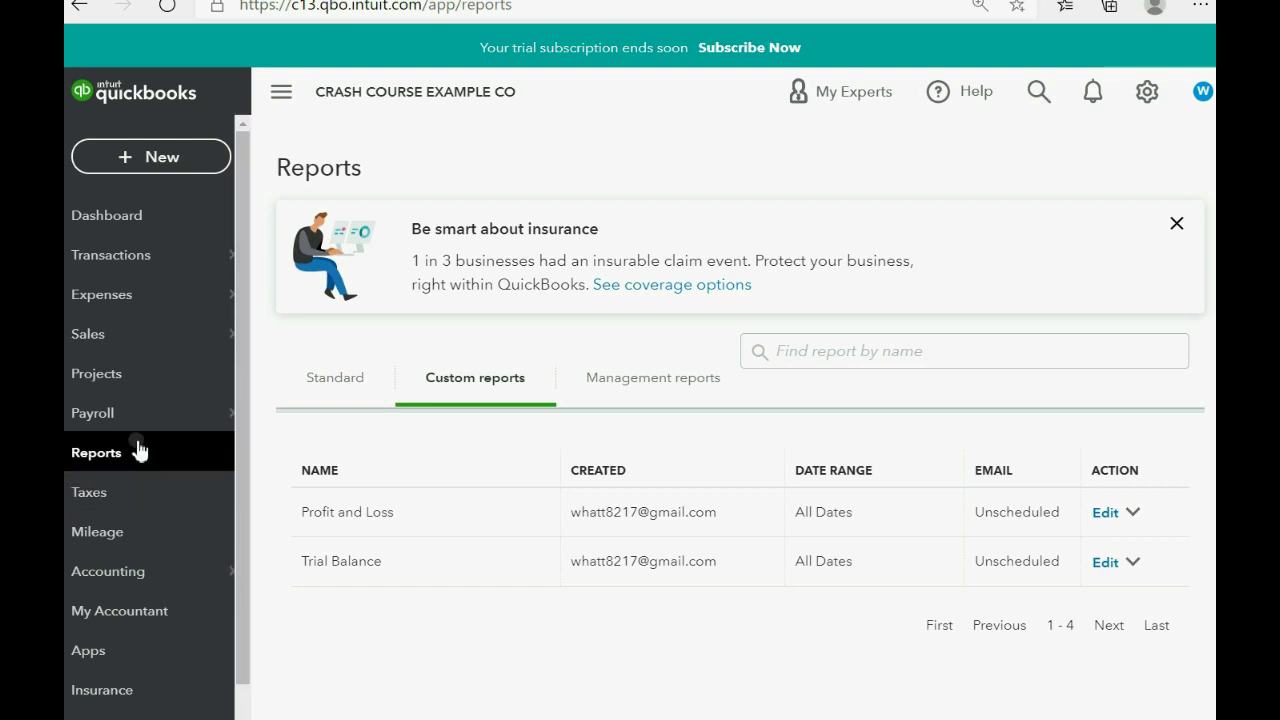
Step: Open Transaction List by Customer from the standard reports and rerun it for All Dates
{"action": "left_click", "coordinate": [137, 446]}
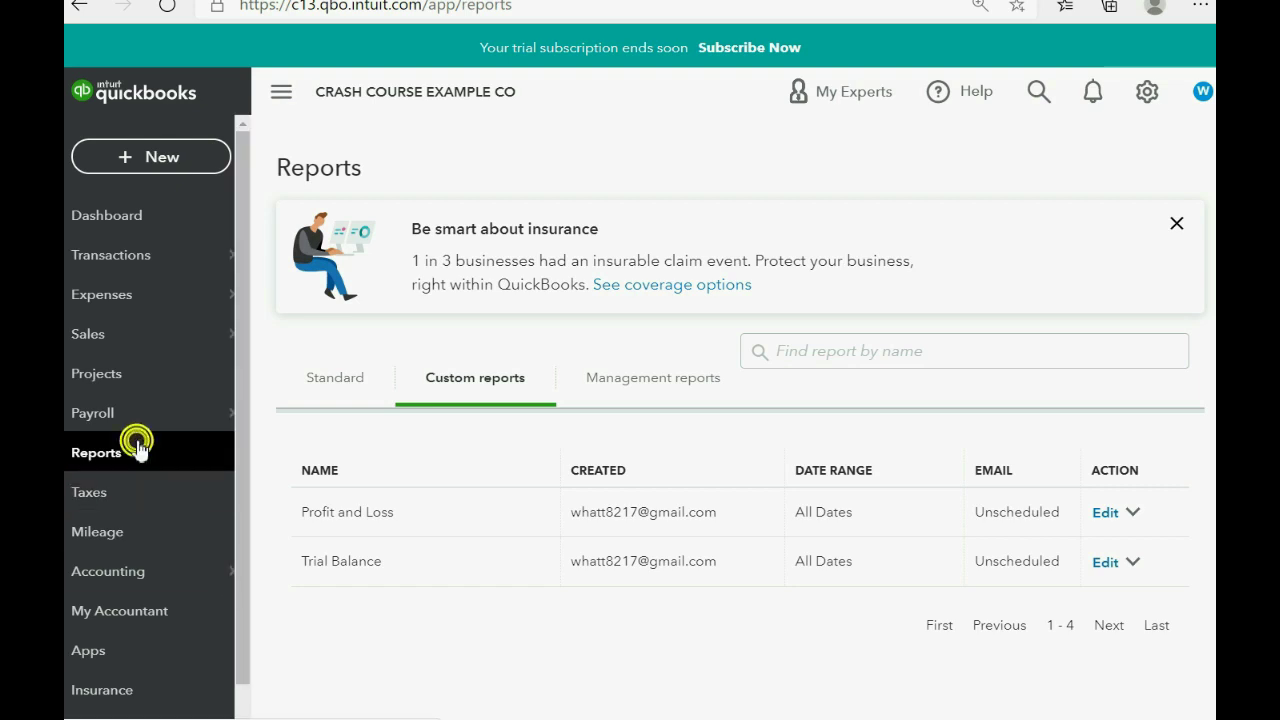
{"action": "left_click", "coordinate": [343, 380]}
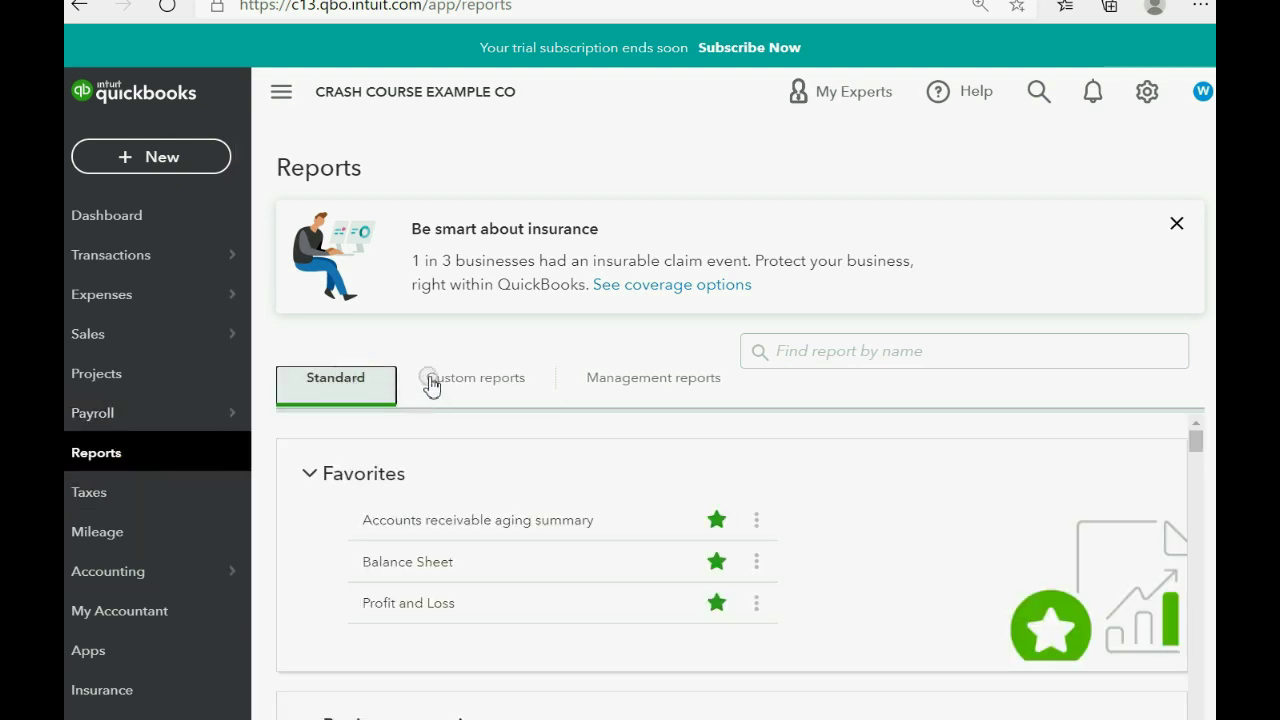
{"action": "left_click", "coordinate": [698, 378]}
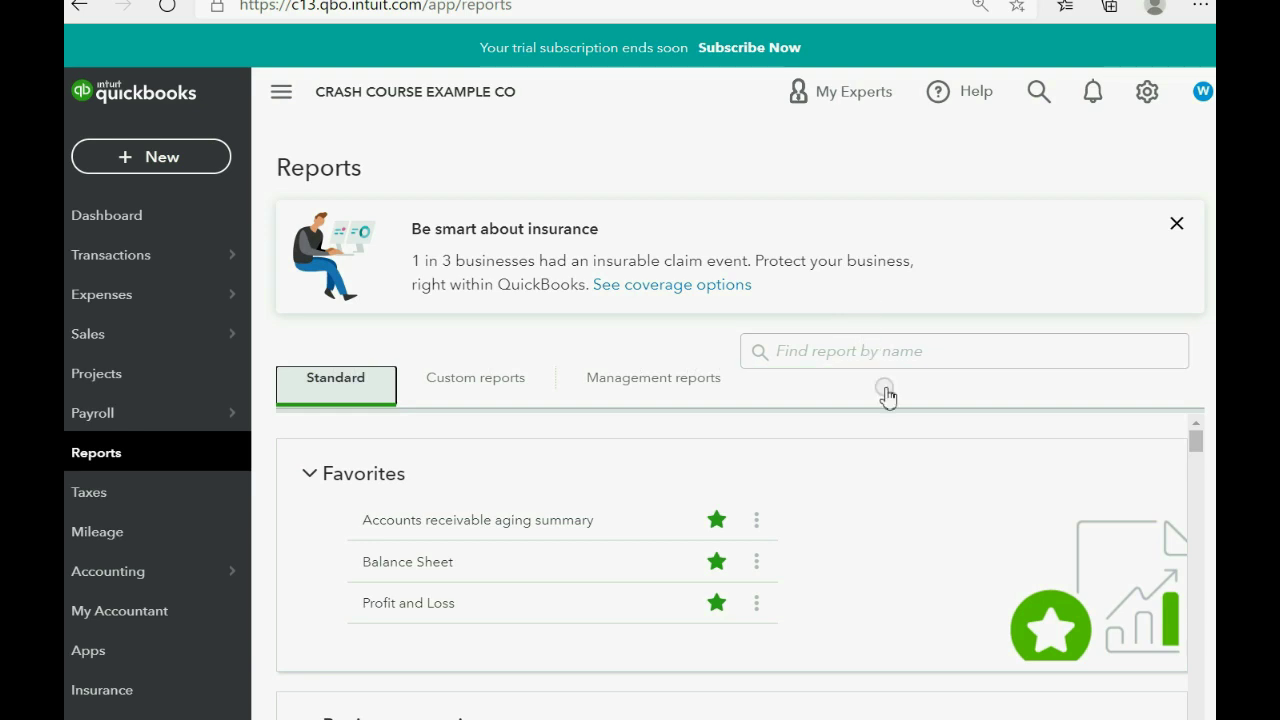
{"action": "left_click_drag", "start_coordinate": [1196, 443], "coordinate": [1155, 590]}
{"action": "scroll", "coordinate": [1155, 590], "scroll_direction": "down", "scroll_amount": 1}
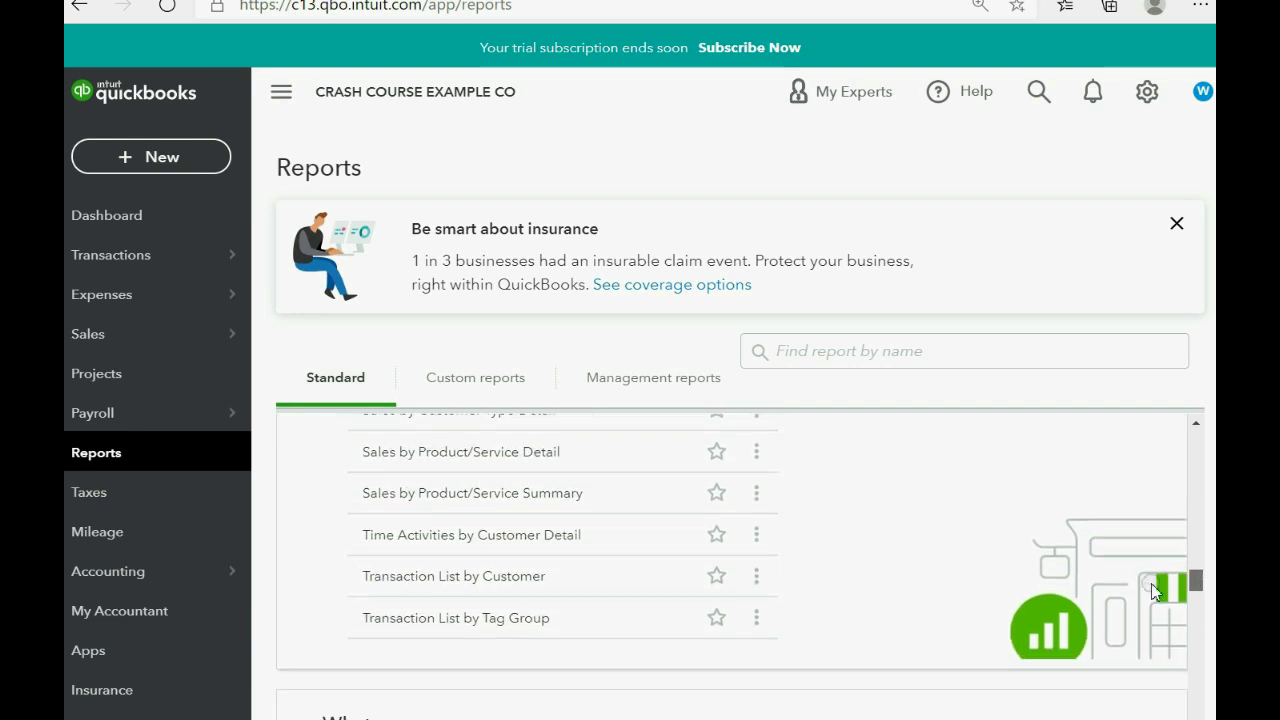
{"action": "left_click", "coordinate": [456, 578]}
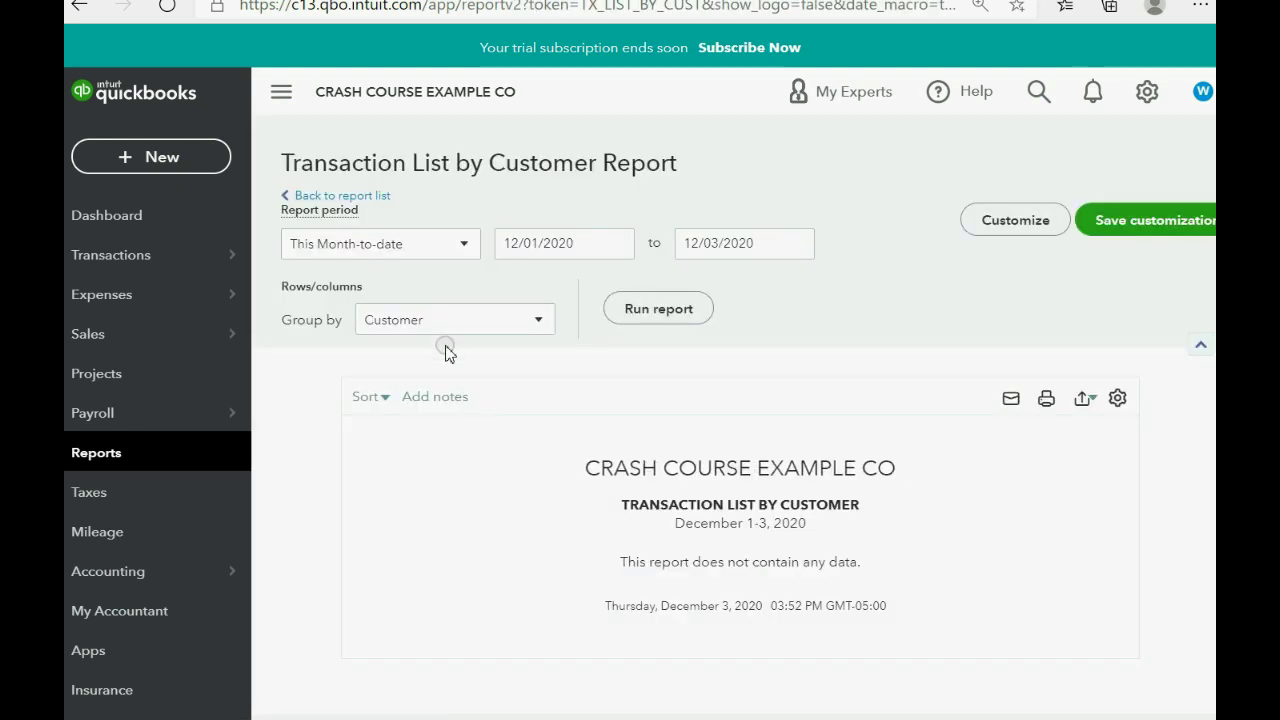
{"action": "left_click", "coordinate": [465, 246]}
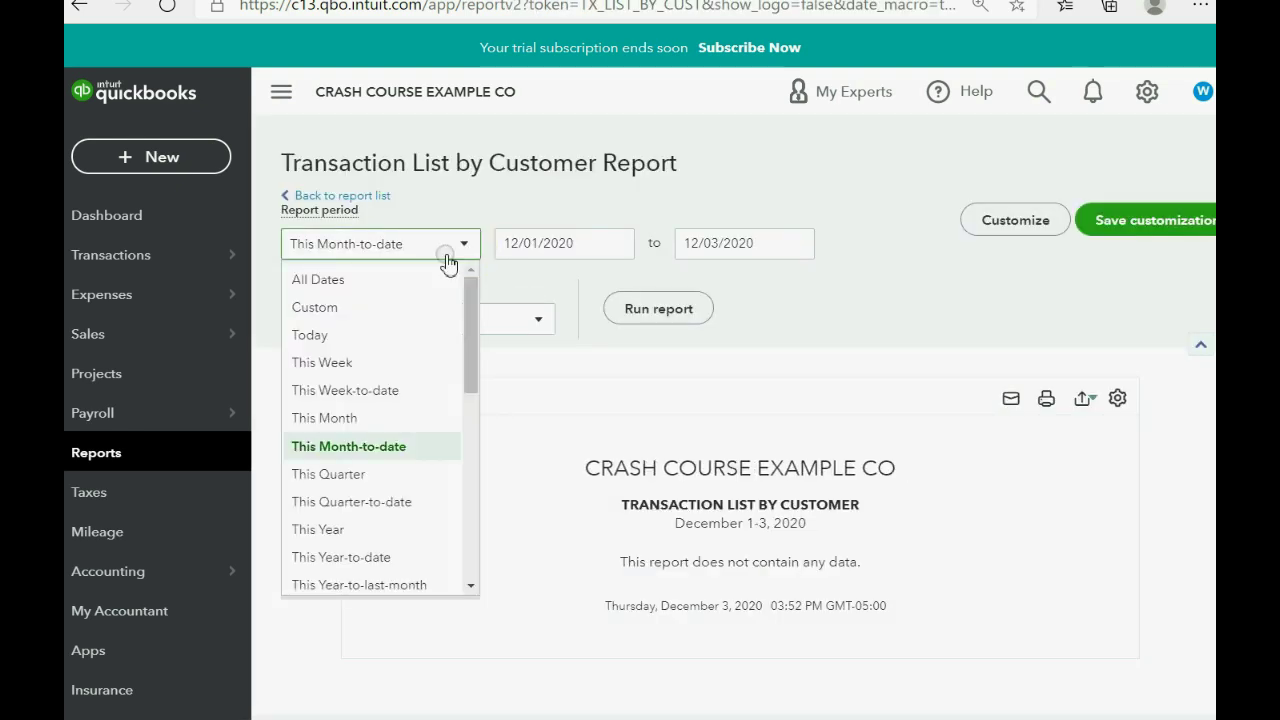
{"action": "left_click", "coordinate": [402, 283]}
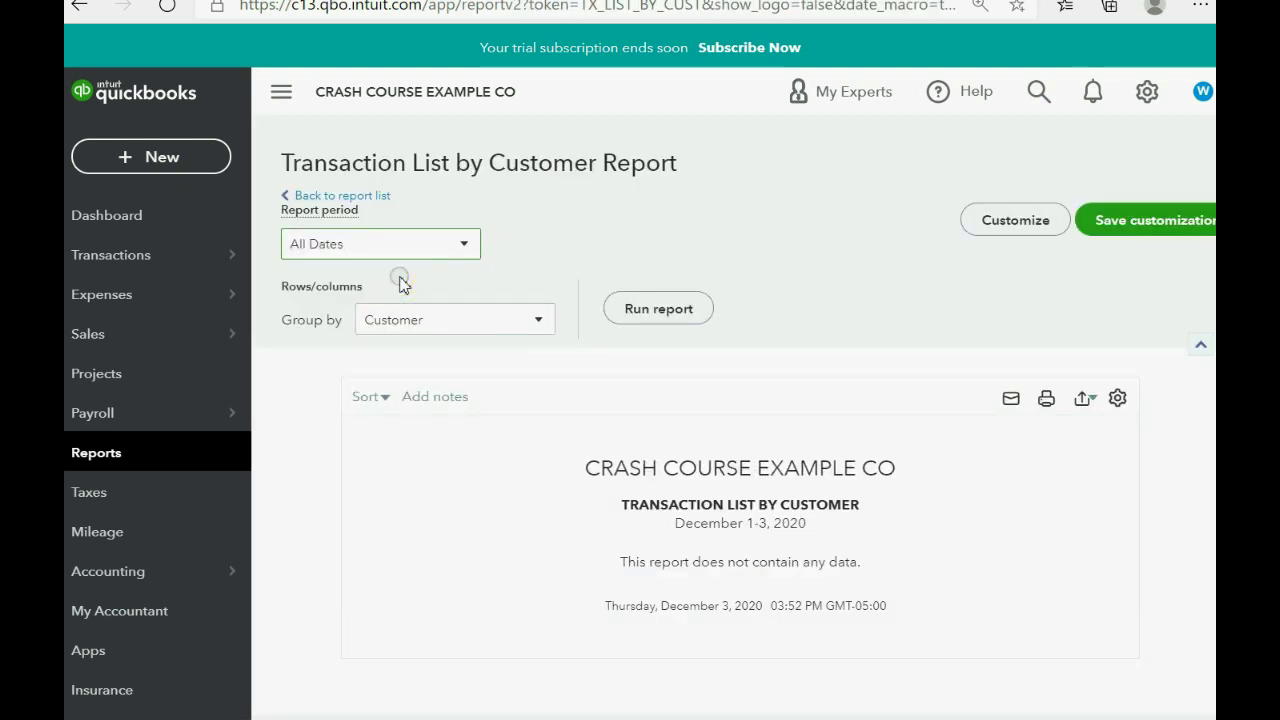
{"action": "left_click", "coordinate": [634, 310]}
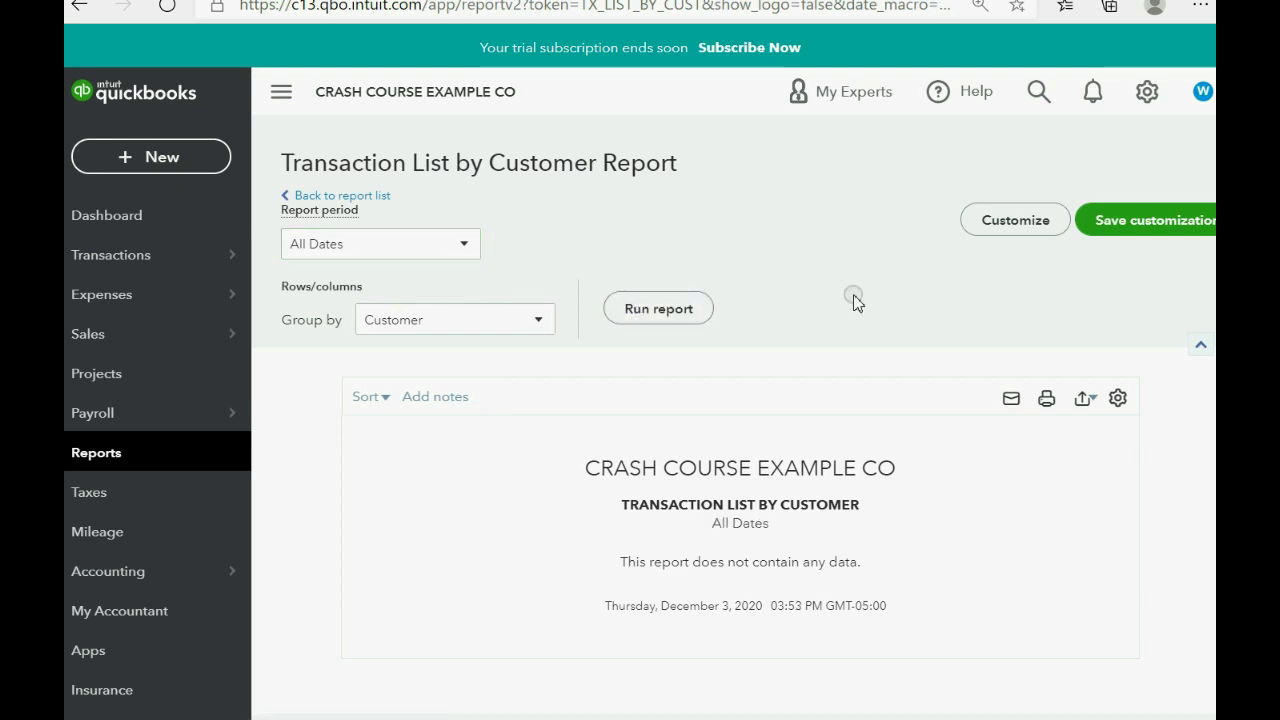
Step: Save it as a custom report under its default name and return to Reports
{"action": "left_click", "coordinate": [1128, 232]}
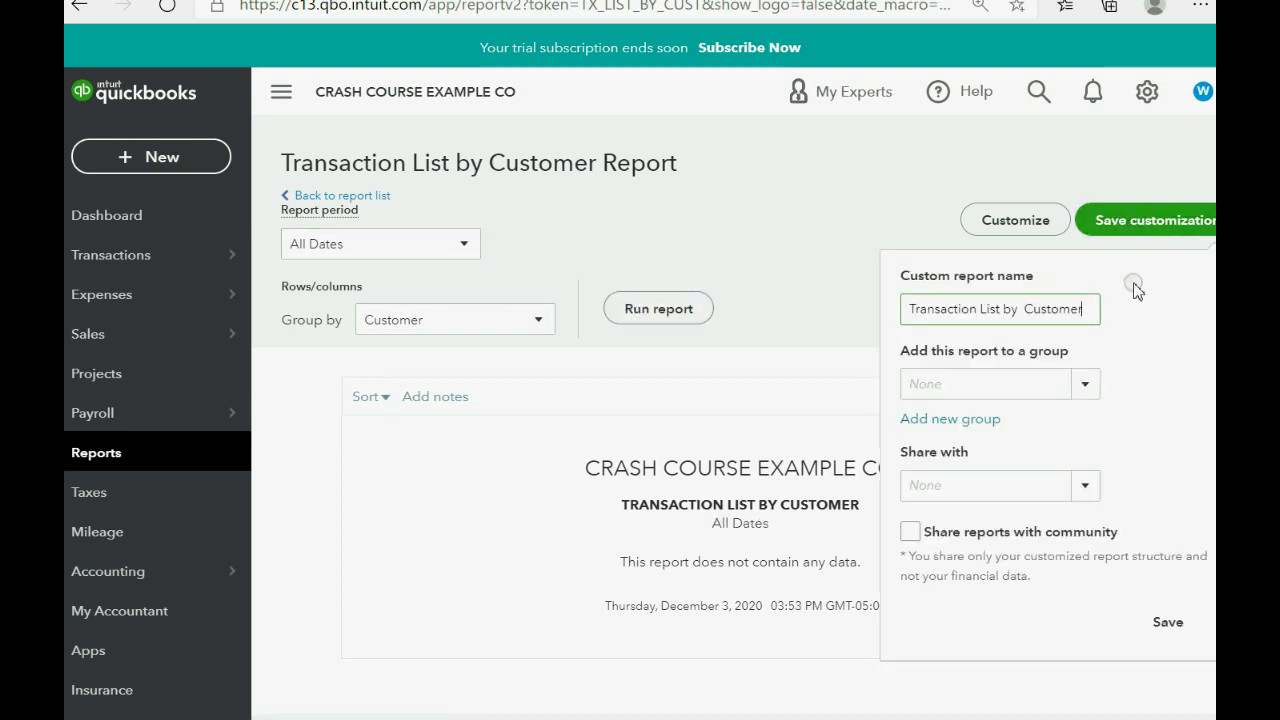
{"action": "left_click", "coordinate": [1164, 623]}
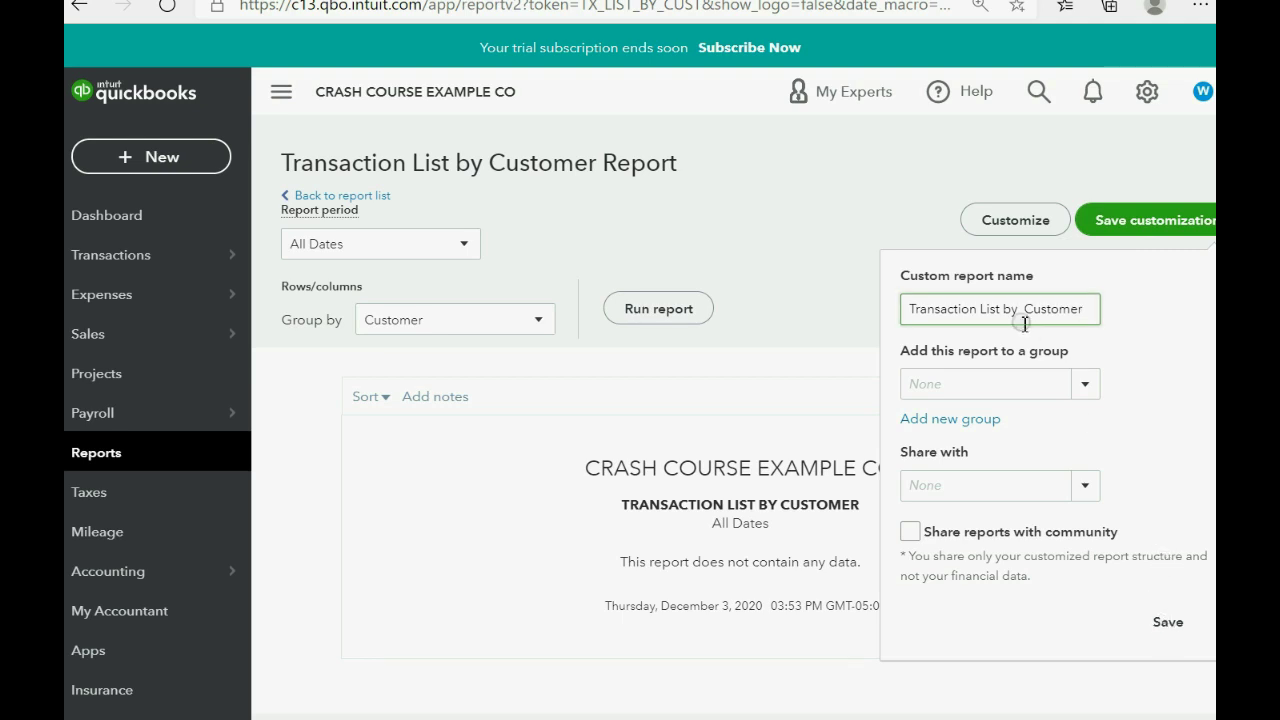
{"action": "left_click_drag", "start_coordinate": [1019, 308], "coordinate": [1101, 318]}
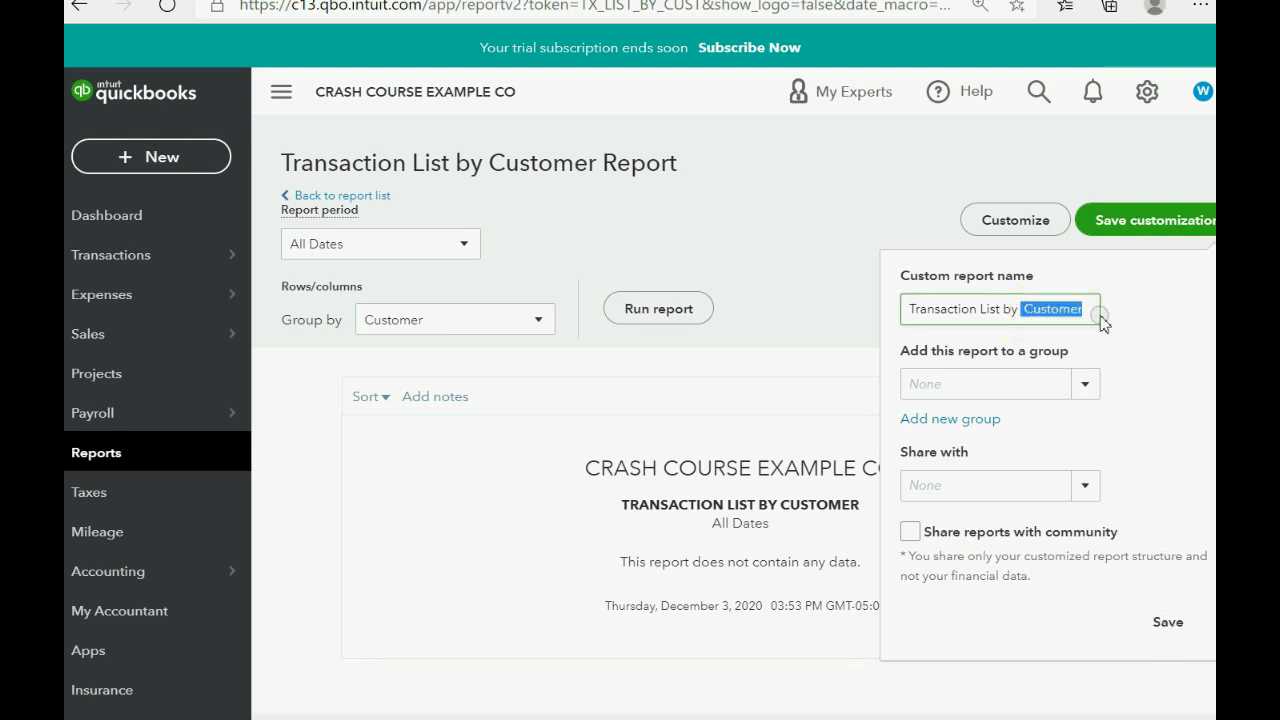
{"action": "left_click", "coordinate": [1166, 630]}
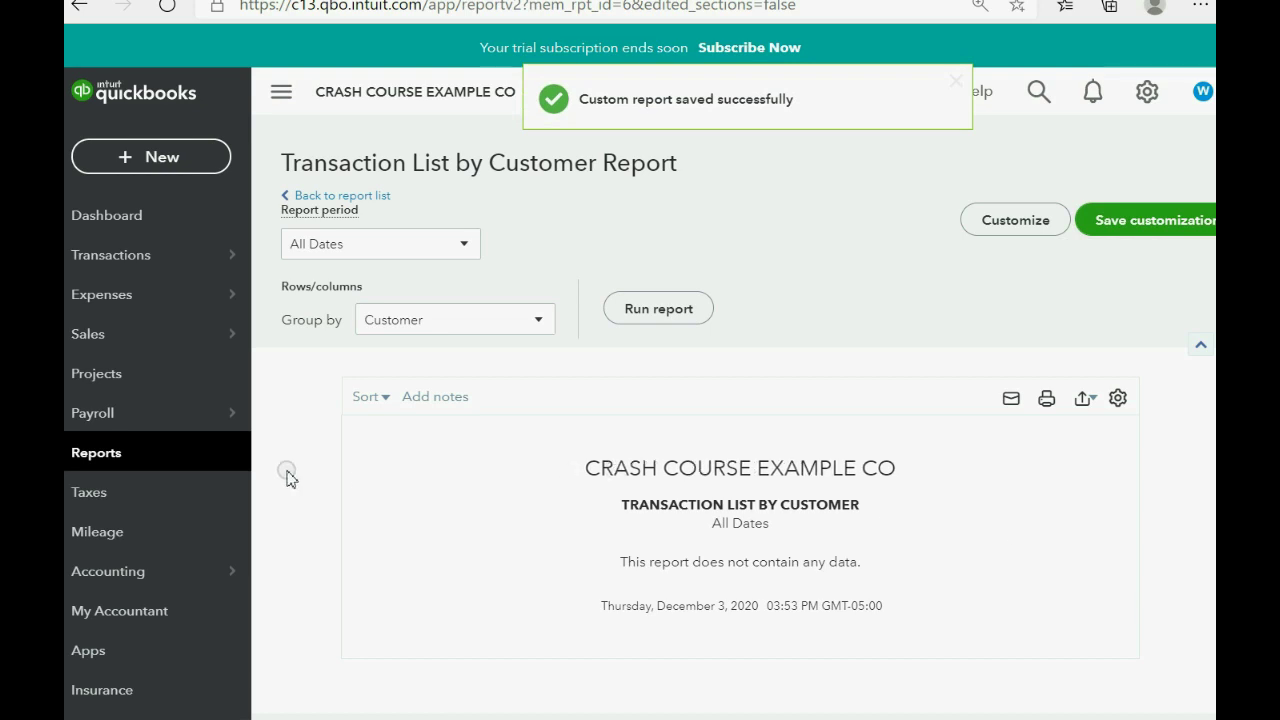
{"action": "left_click", "coordinate": [112, 454]}
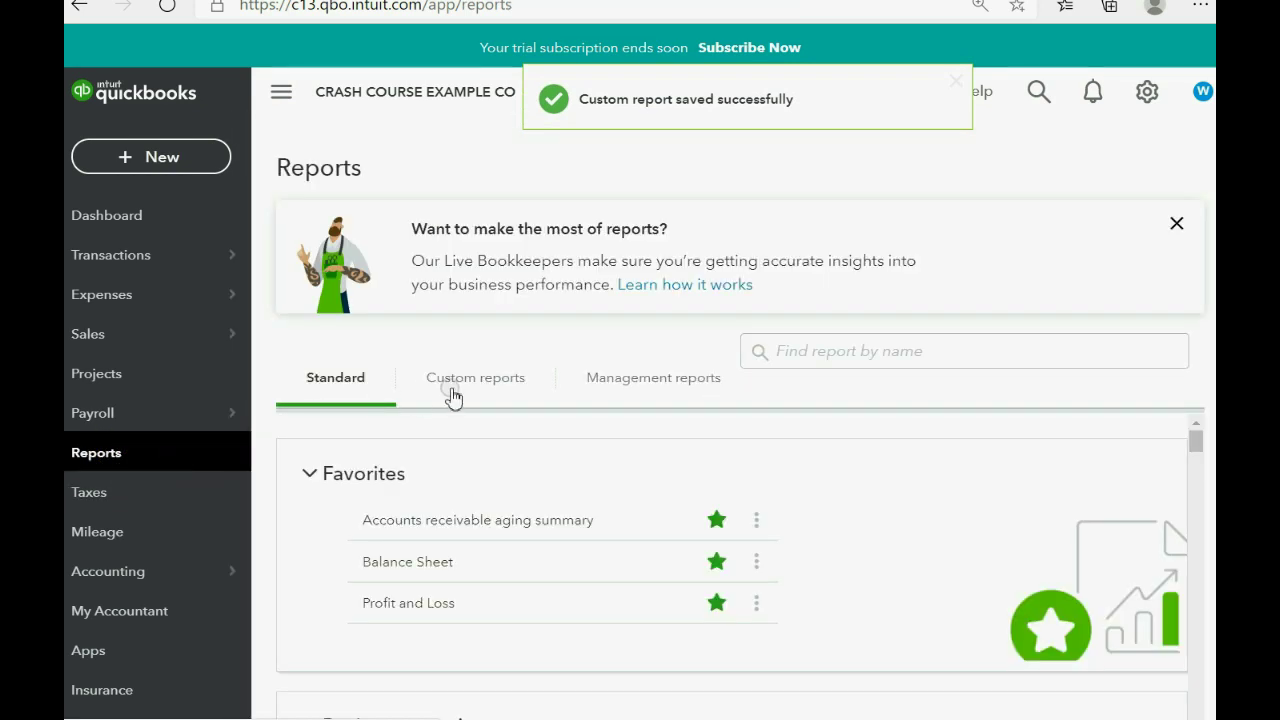
Step: Find and open the Transaction List by Vendor report in the standard reports list
{"action": "left_click", "coordinate": [477, 389]}
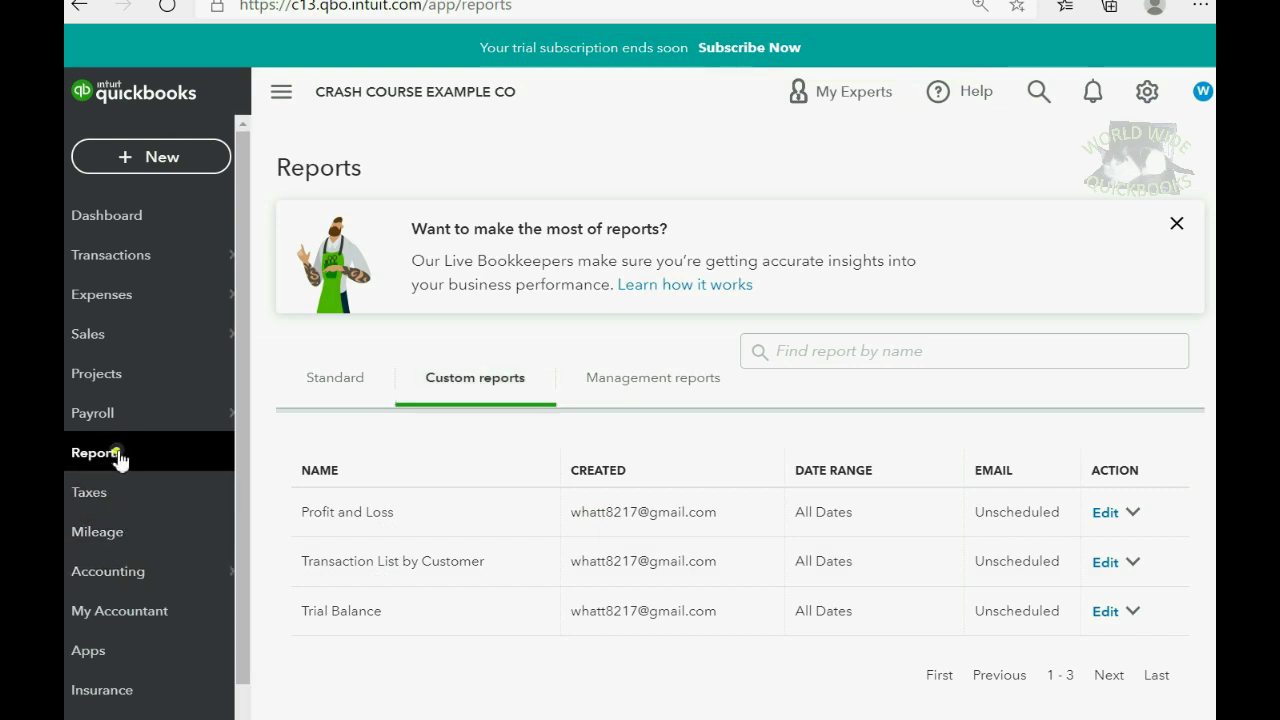
{"action": "left_click", "coordinate": [322, 388]}
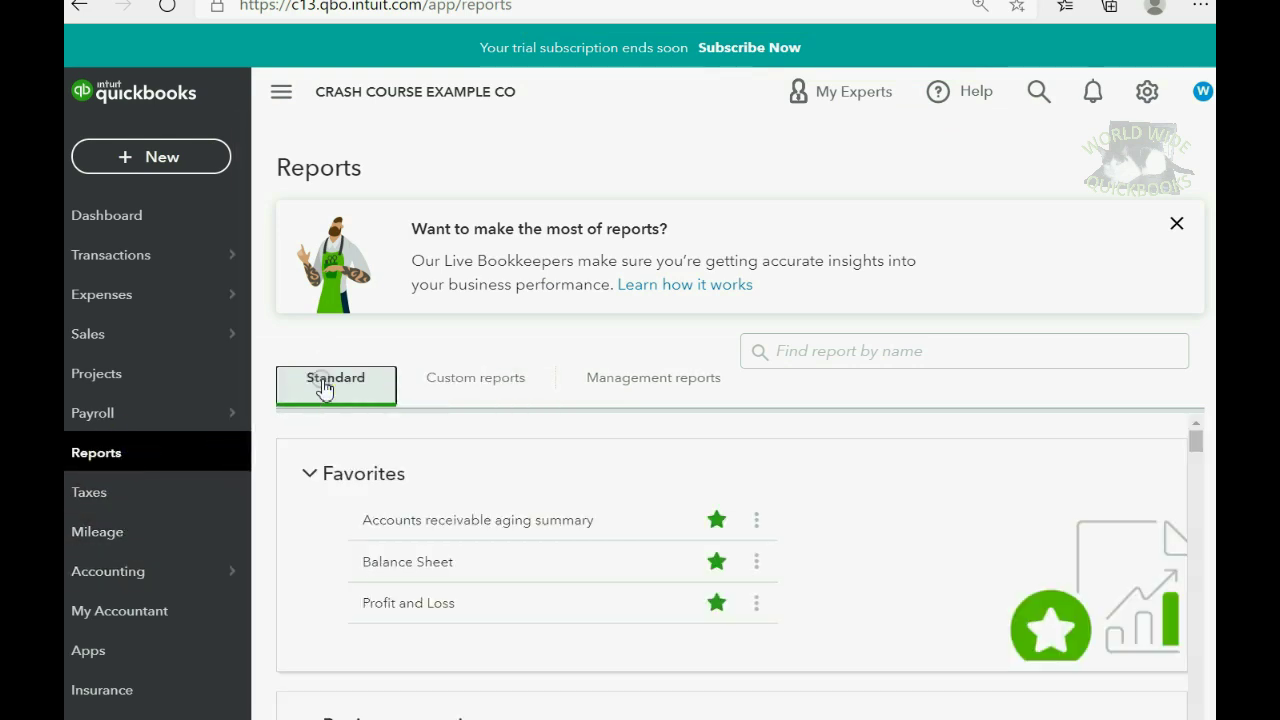
{"action": "scroll", "coordinate": [637, 480], "scroll_direction": "down", "scroll_amount": 6}
{"action": "scroll", "coordinate": [633, 490], "scroll_direction": "down", "scroll_amount": 12}
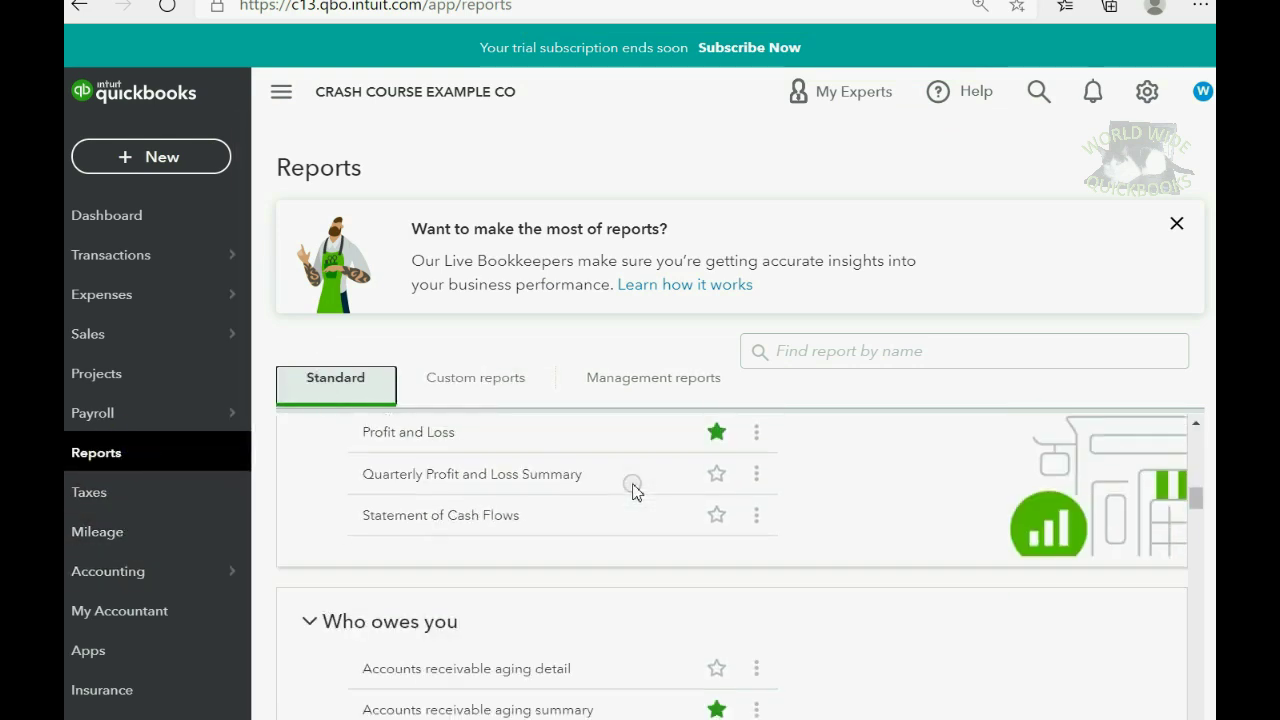
{"action": "scroll", "coordinate": [633, 490], "scroll_direction": "down", "scroll_amount": 12}
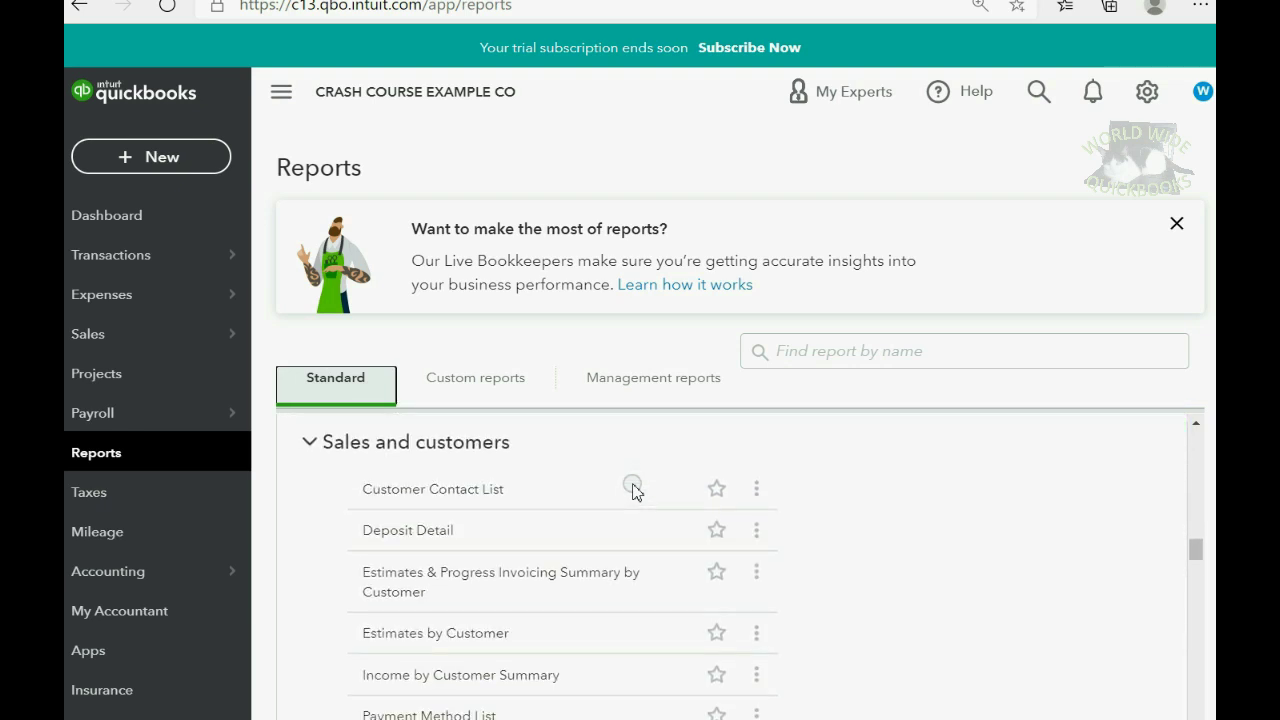
{"action": "scroll", "coordinate": [633, 490], "scroll_direction": "down", "scroll_amount": 10}
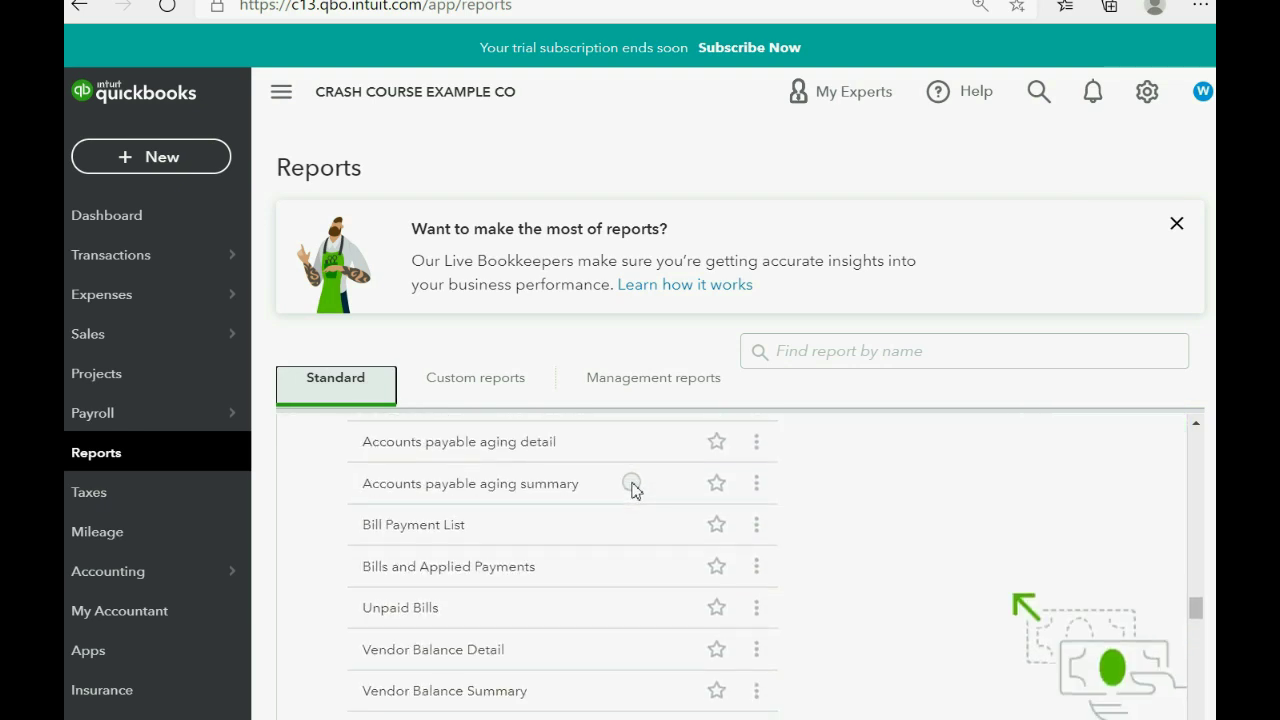
{"action": "scroll", "coordinate": [632, 488], "scroll_direction": "down", "scroll_amount": 1}
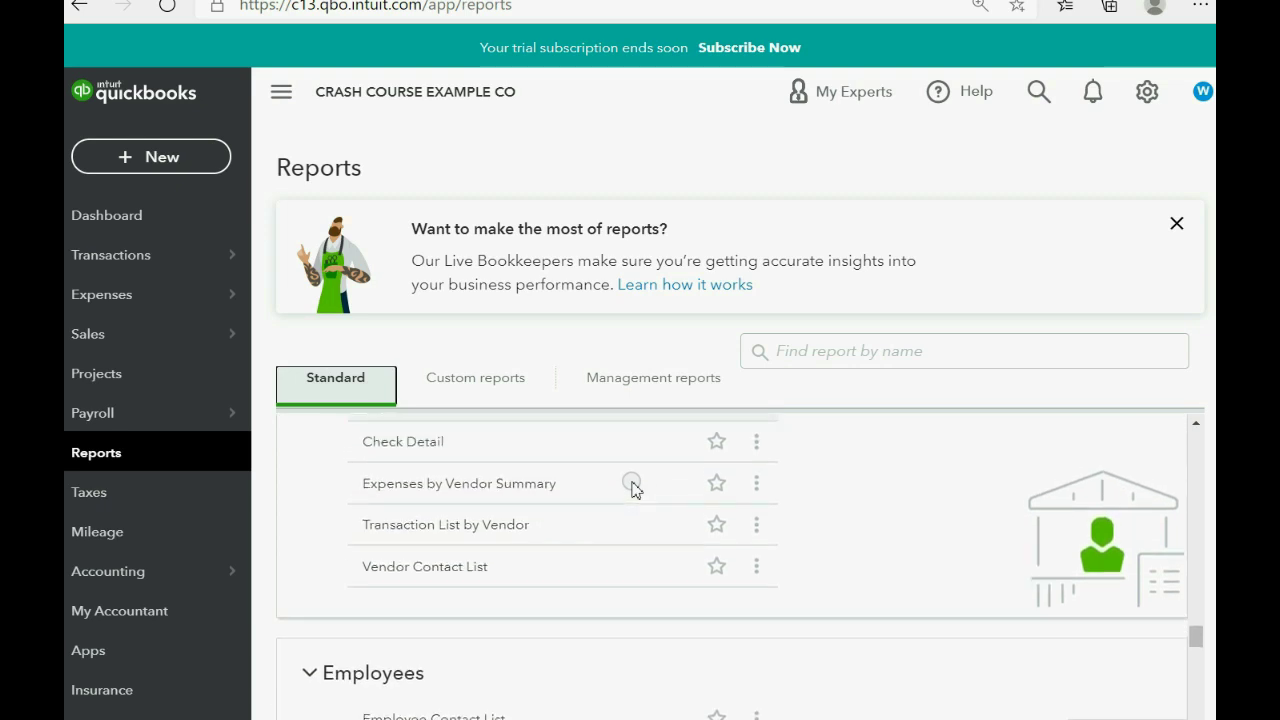
{"action": "scroll", "coordinate": [631, 486], "scroll_direction": "up", "scroll_amount": 1}
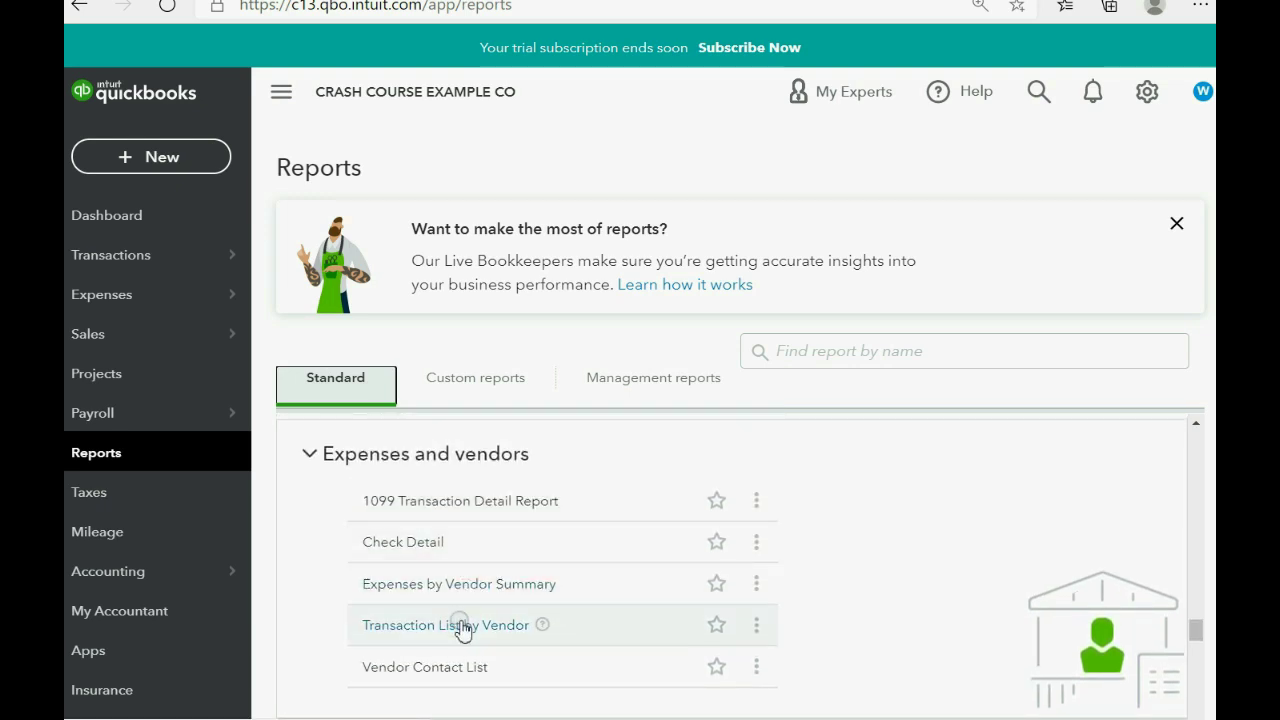
{"action": "left_click", "coordinate": [460, 625]}
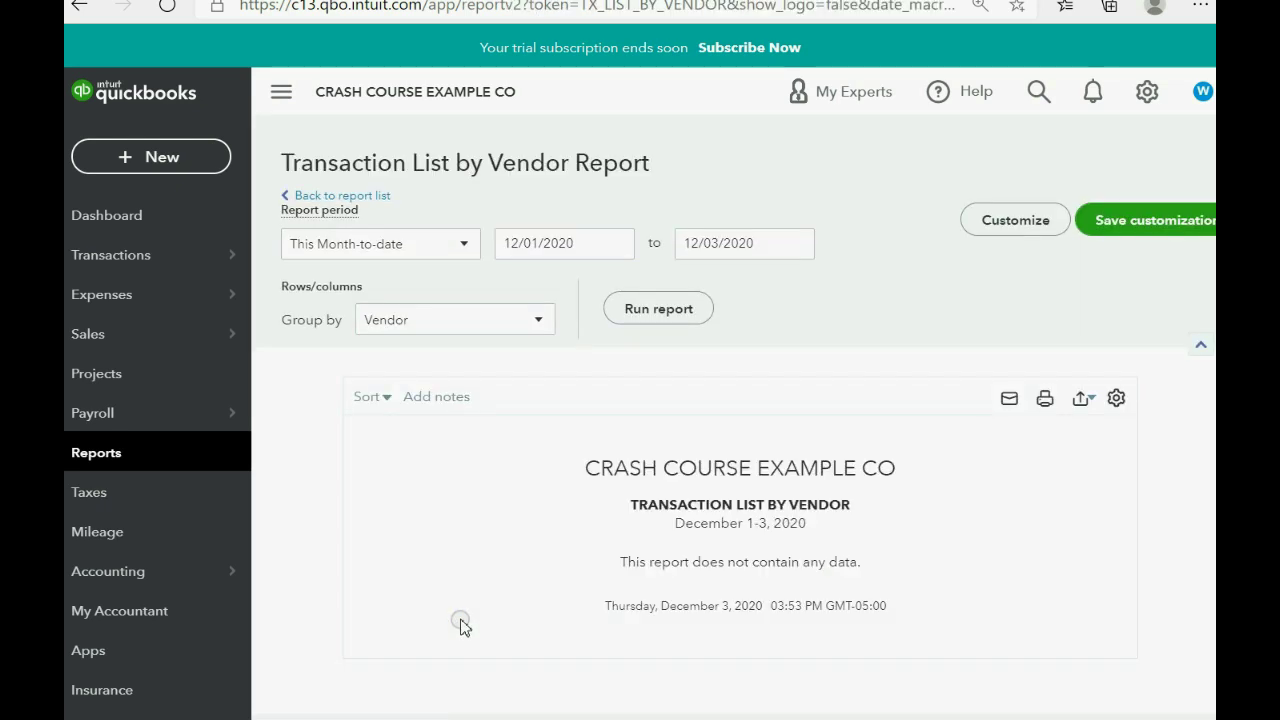
Step: Rerun the vendor report for All Dates and save it as a custom report
{"action": "left_click", "coordinate": [463, 244]}
{"action": "left_click", "coordinate": [420, 282]}
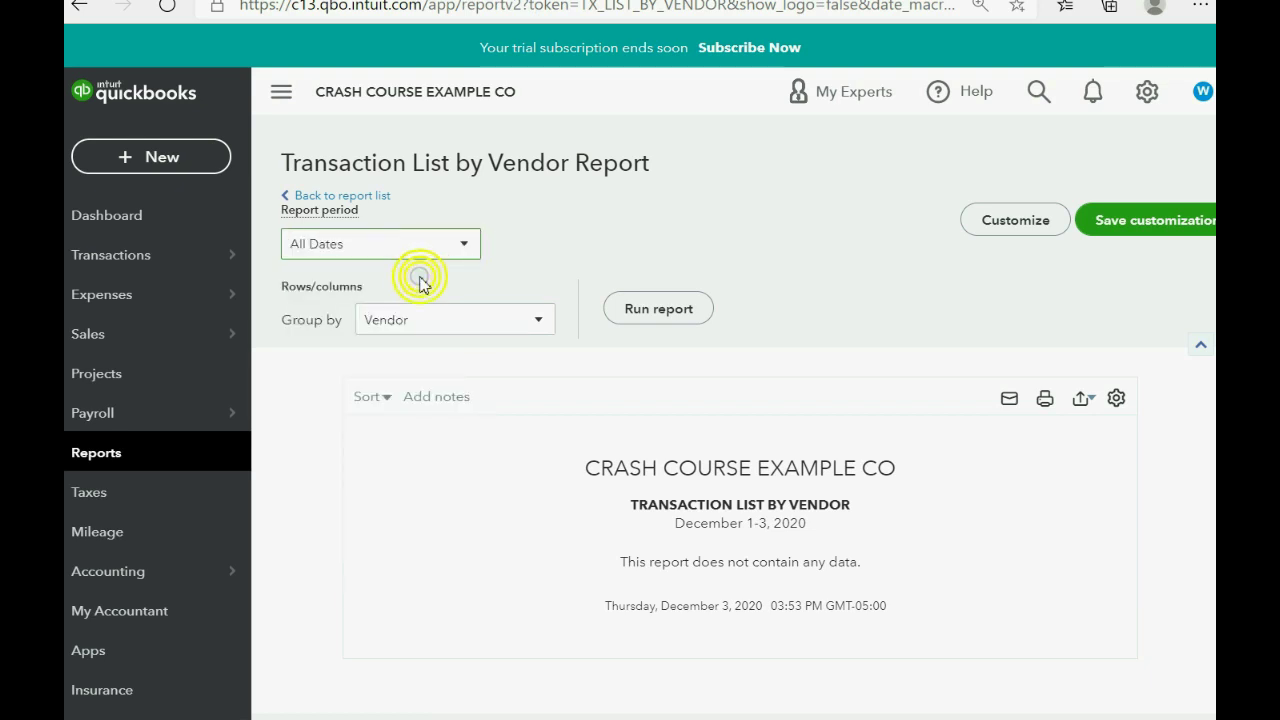
{"action": "left_click", "coordinate": [680, 308]}
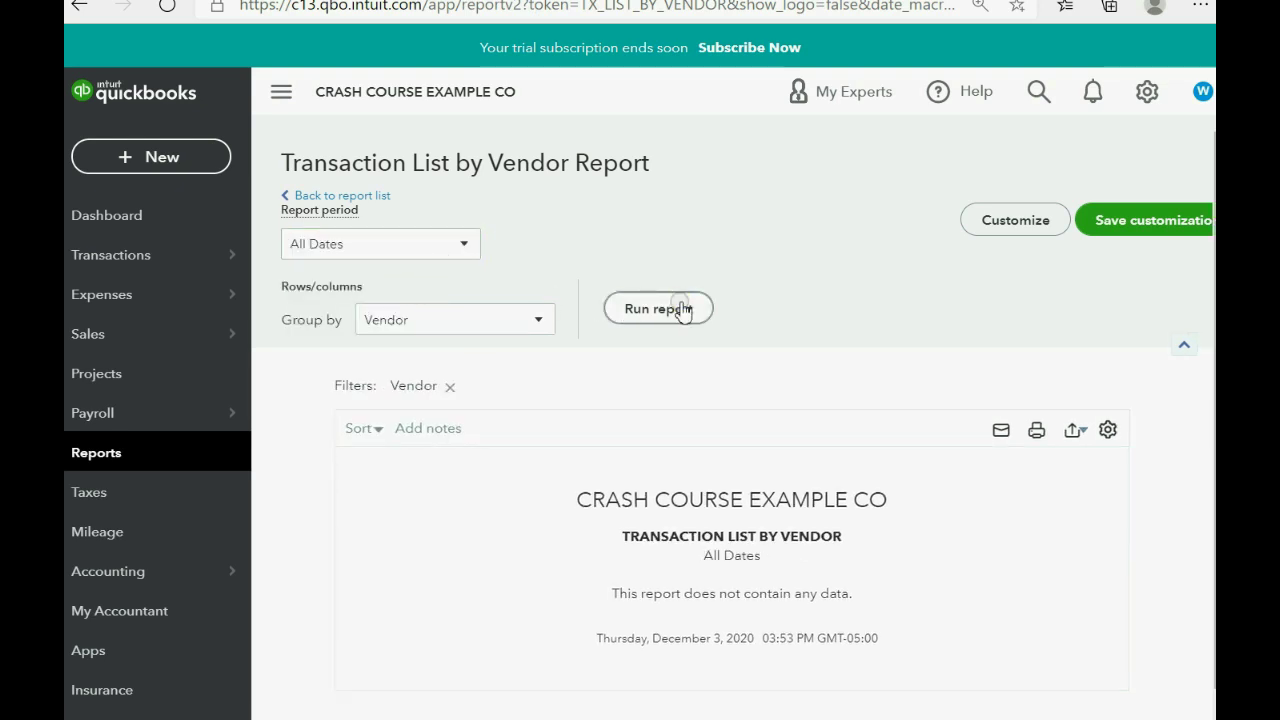
{"action": "left_click", "coordinate": [1134, 222]}
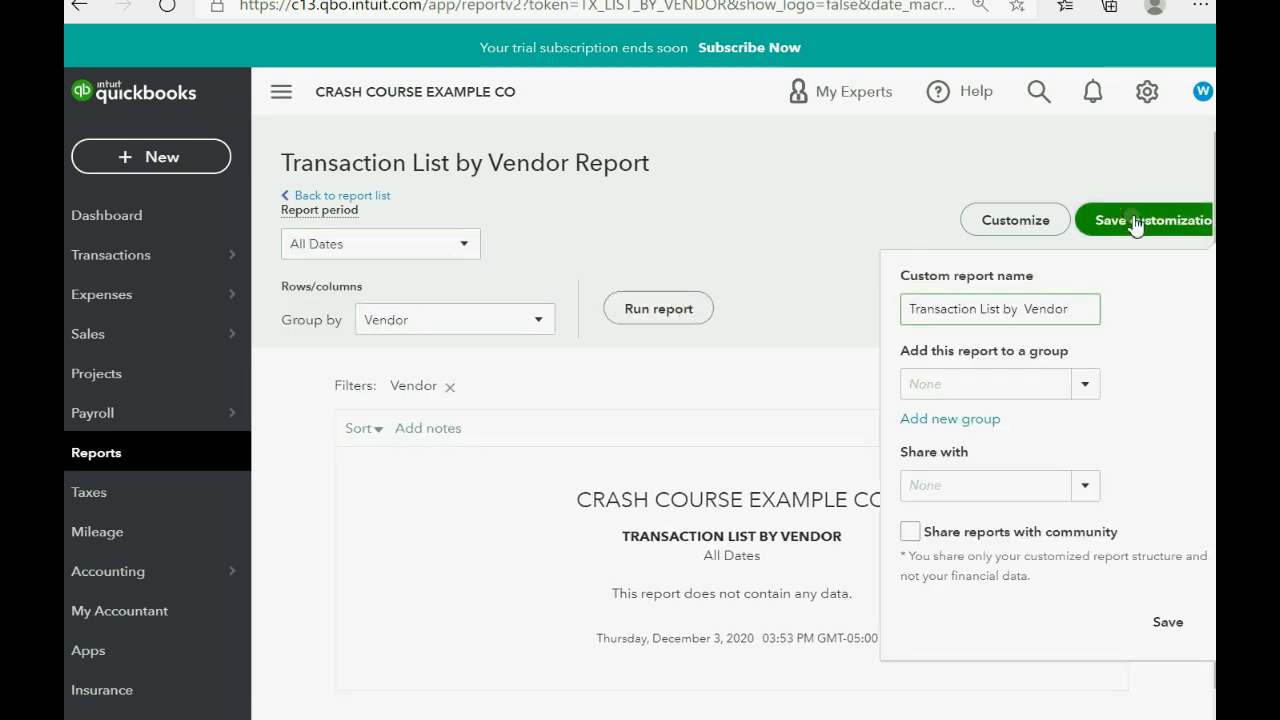
{"action": "left_click", "coordinate": [1166, 622]}
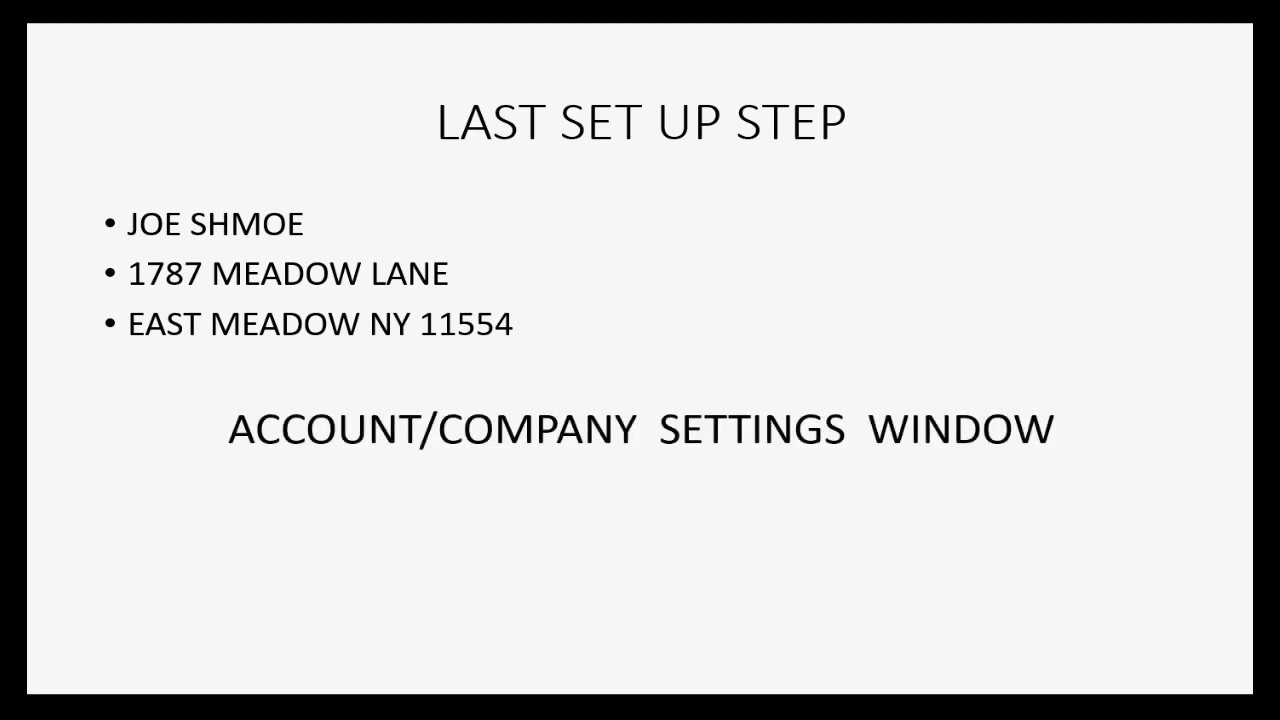
Step: Step the slide show back to the Last Set Up Step slide listing the new name and address
{"action": "key", "text": "Right"}
{"action": "key", "text": "Left"}
Step: Switch to QuickBooks and open Account and Settings, passing through Usage to the Company page
{"action": "key", "text": "alt+Tab"}
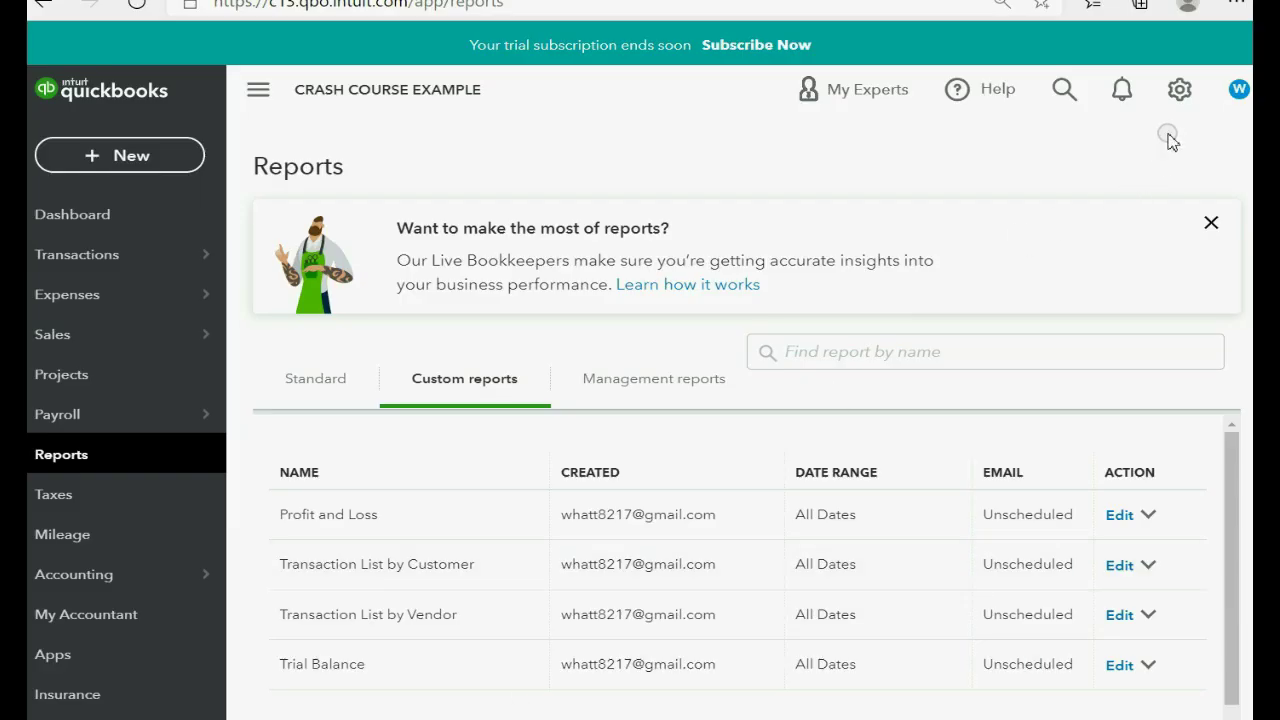
{"action": "left_click", "coordinate": [1180, 92]}
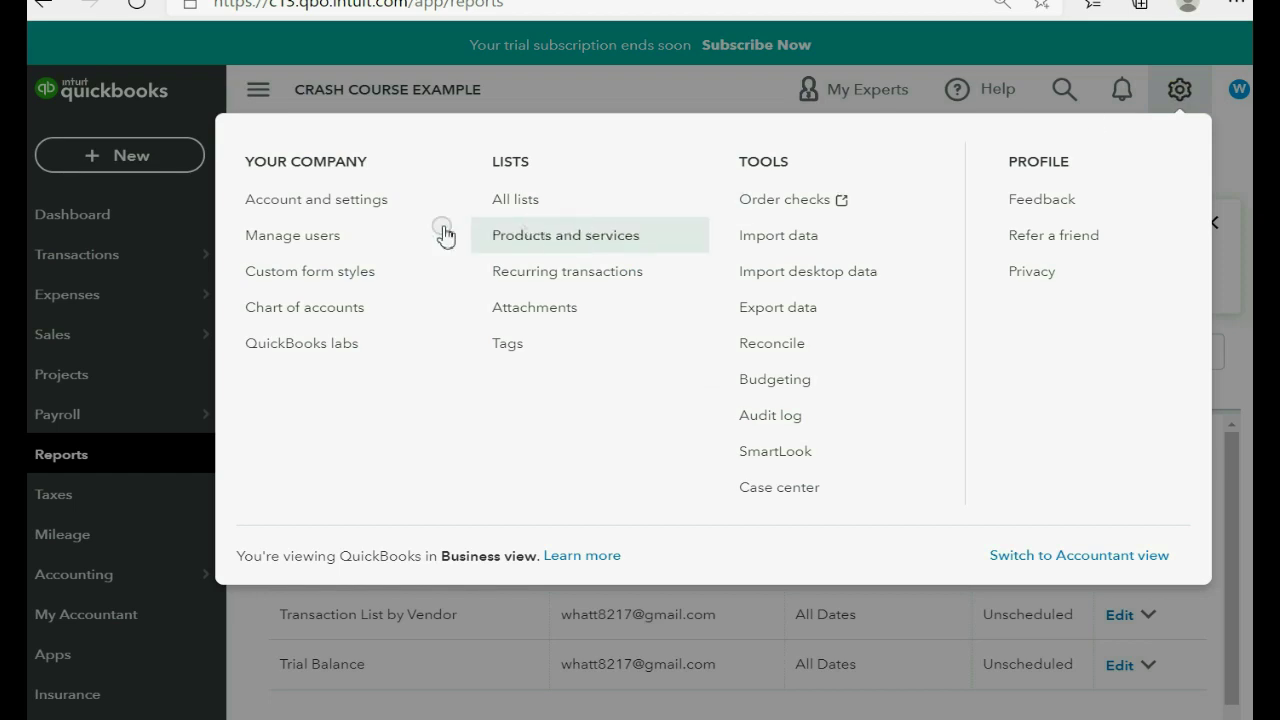
{"action": "left_click", "coordinate": [317, 203]}
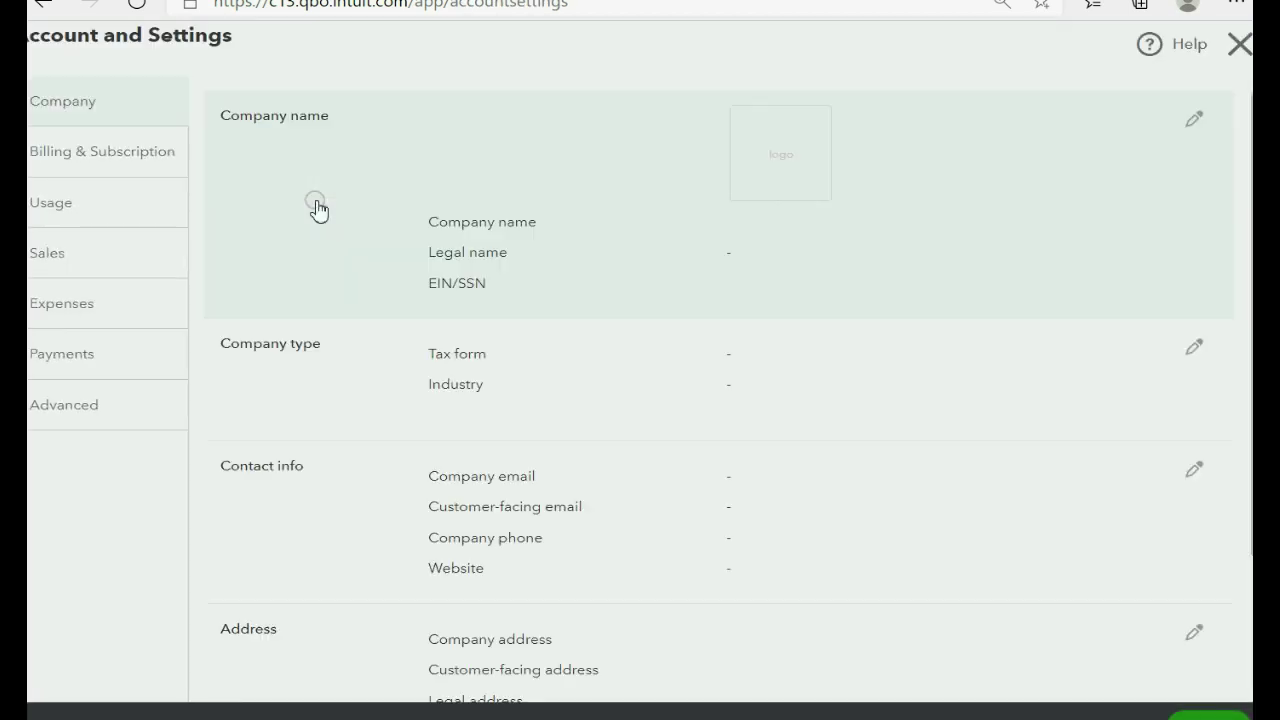
{"action": "left_click", "coordinate": [151, 168]}
{"action": "left_click", "coordinate": [140, 200]}
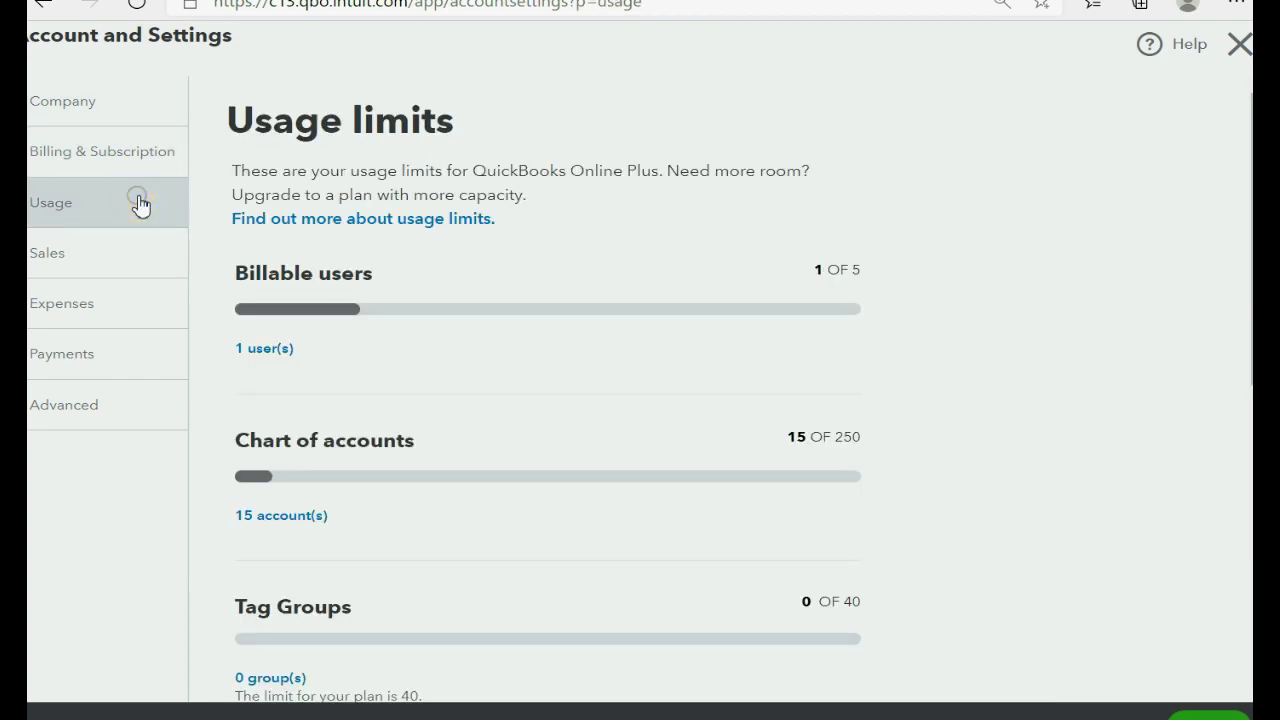
{"action": "left_click", "coordinate": [94, 108]}
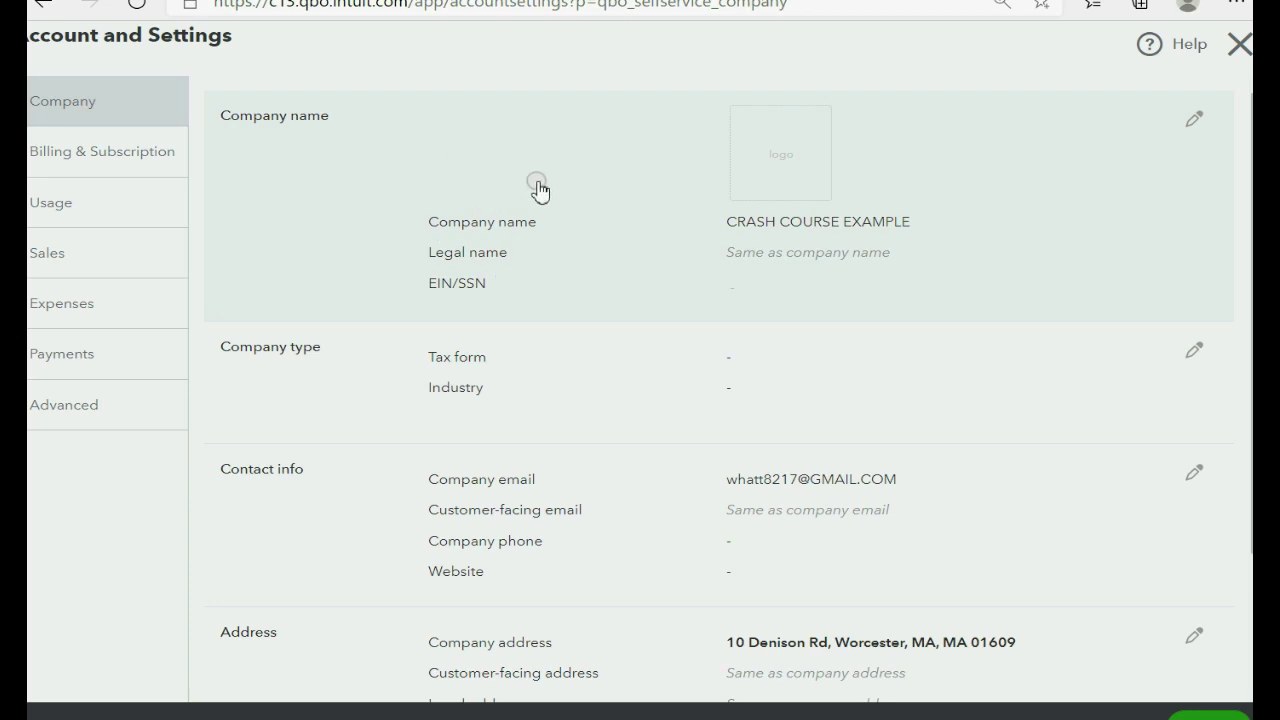
Step: Replace the company name CRASH COURSE EXAMPLE with the new name and save it
{"action": "left_click", "coordinate": [1196, 128]}
{"action": "left_click", "coordinate": [940, 236]}
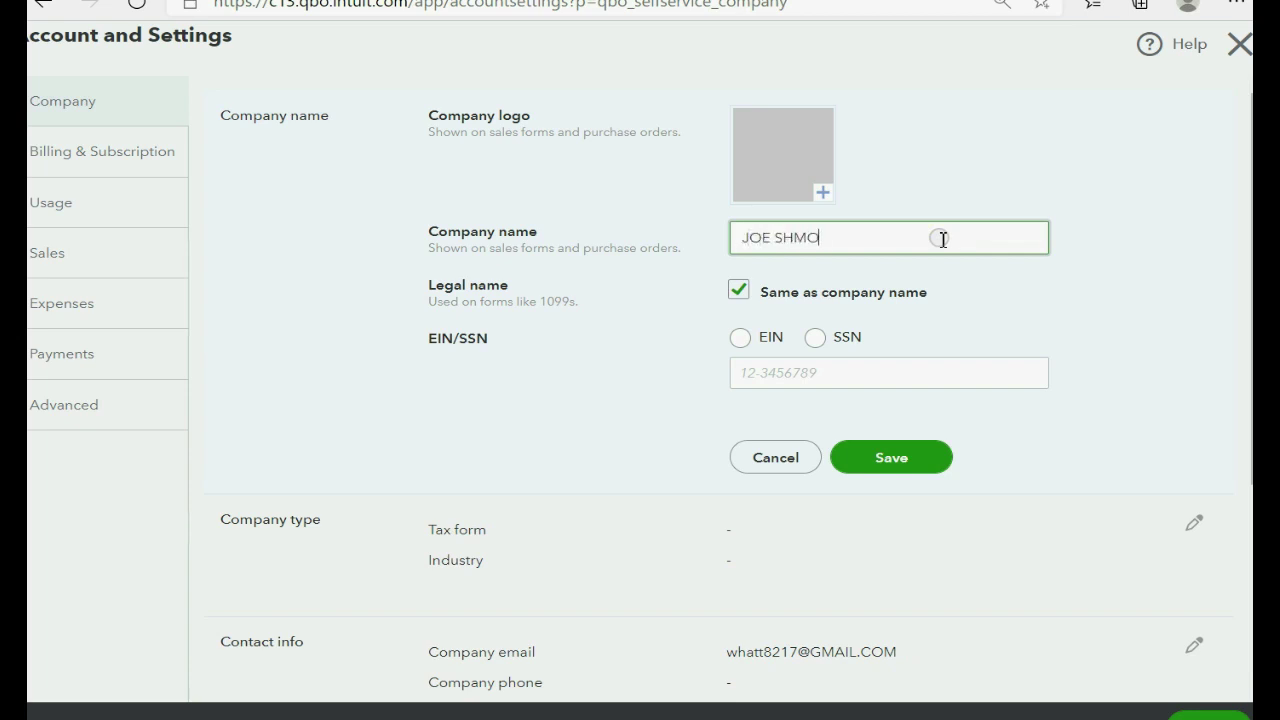
{"action": "left_click", "coordinate": [860, 455]}
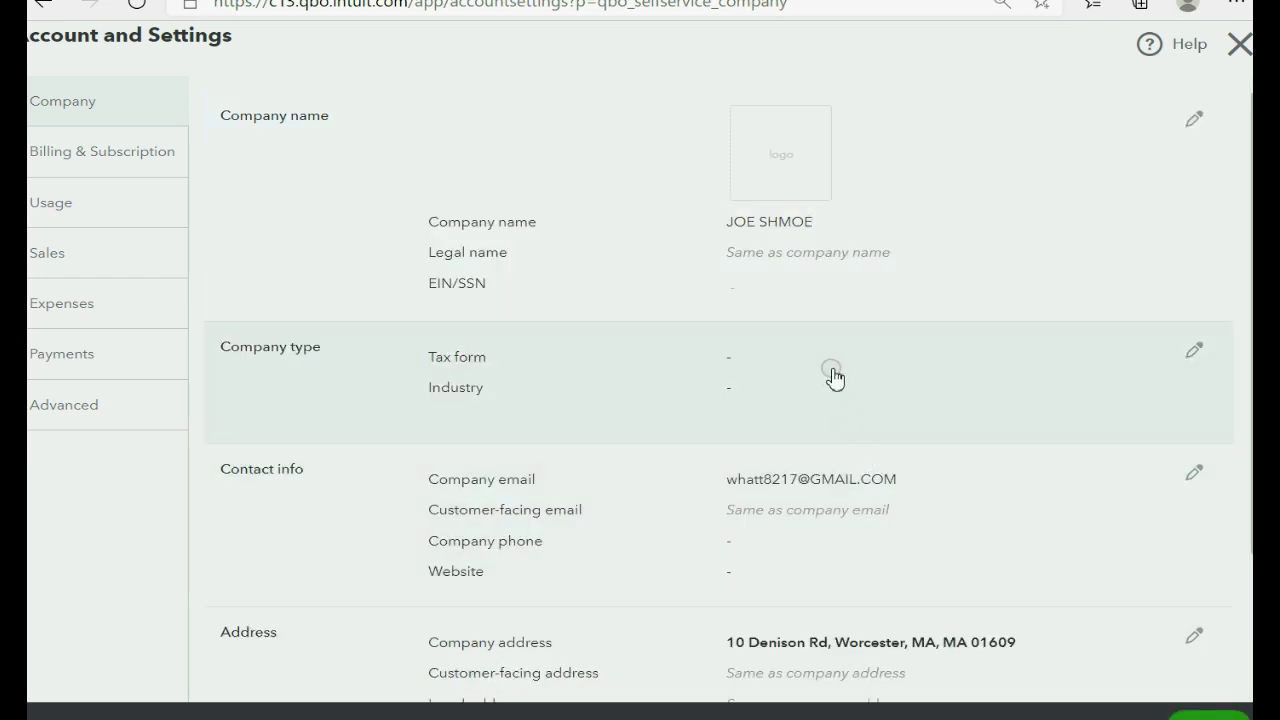
{"action": "scroll", "coordinate": [831, 374], "scroll_direction": "down", "scroll_amount": 3}
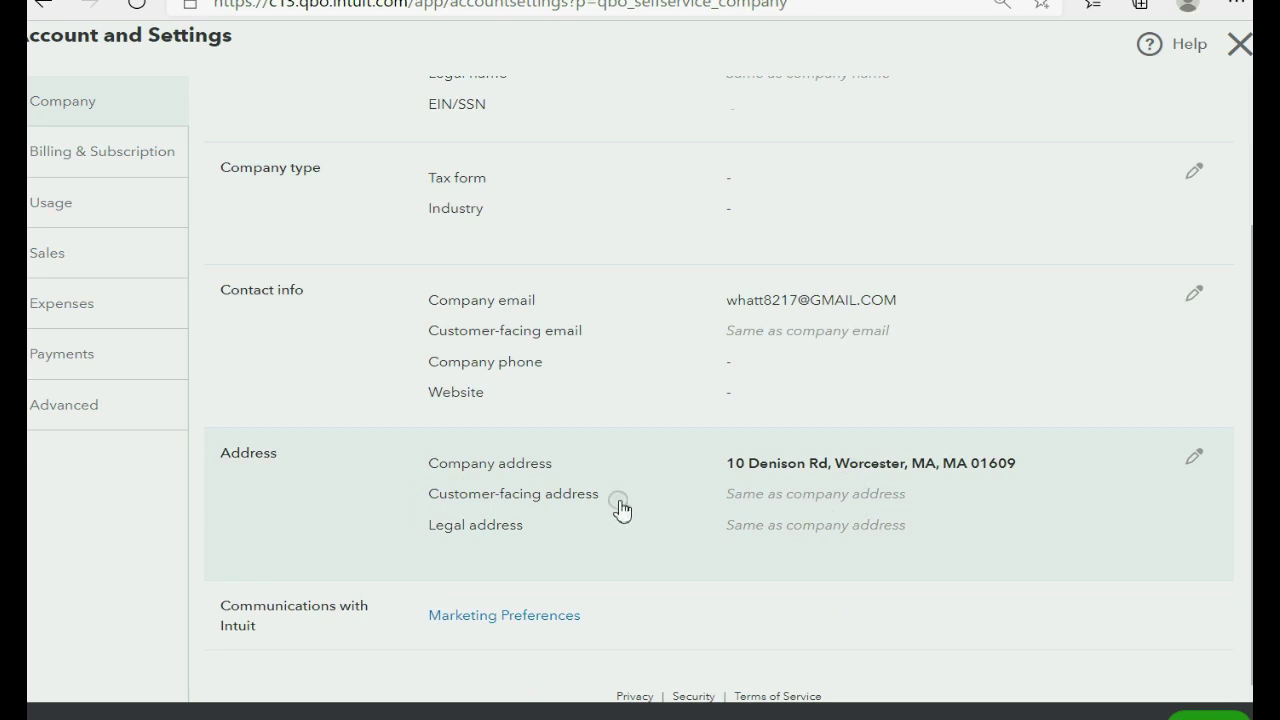
Step: Overwrite the old street address and city with the new company street and city
{"action": "left_click", "coordinate": [1194, 458]}
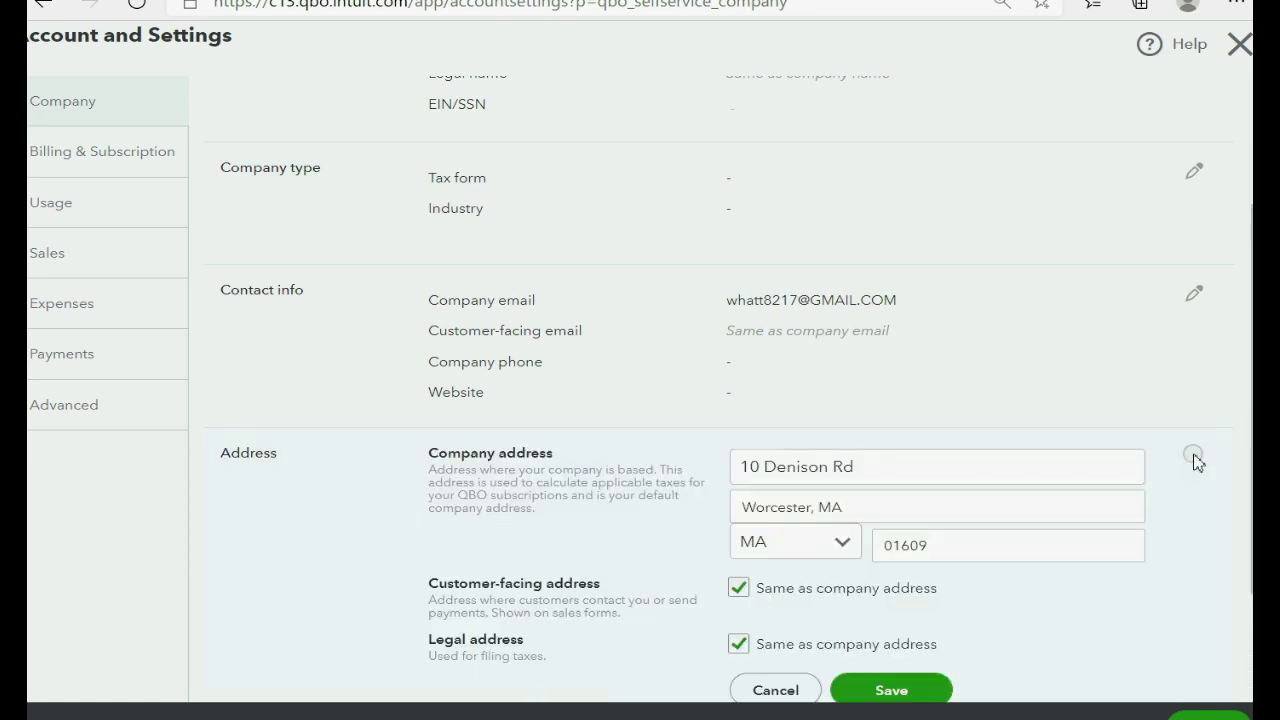
{"action": "left_click", "coordinate": [908, 471]}
{"action": "left_click_drag", "start_coordinate": [908, 471], "coordinate": [651, 471]}
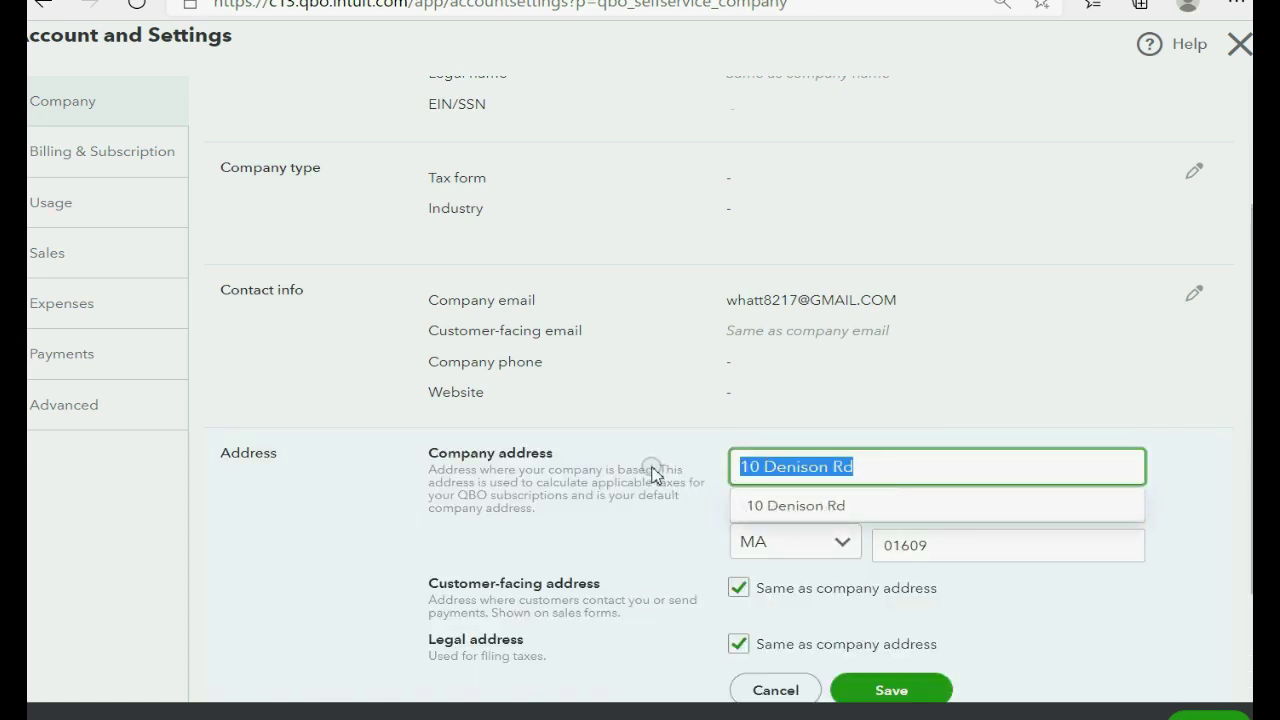
{"action": "type", "text": "178"}
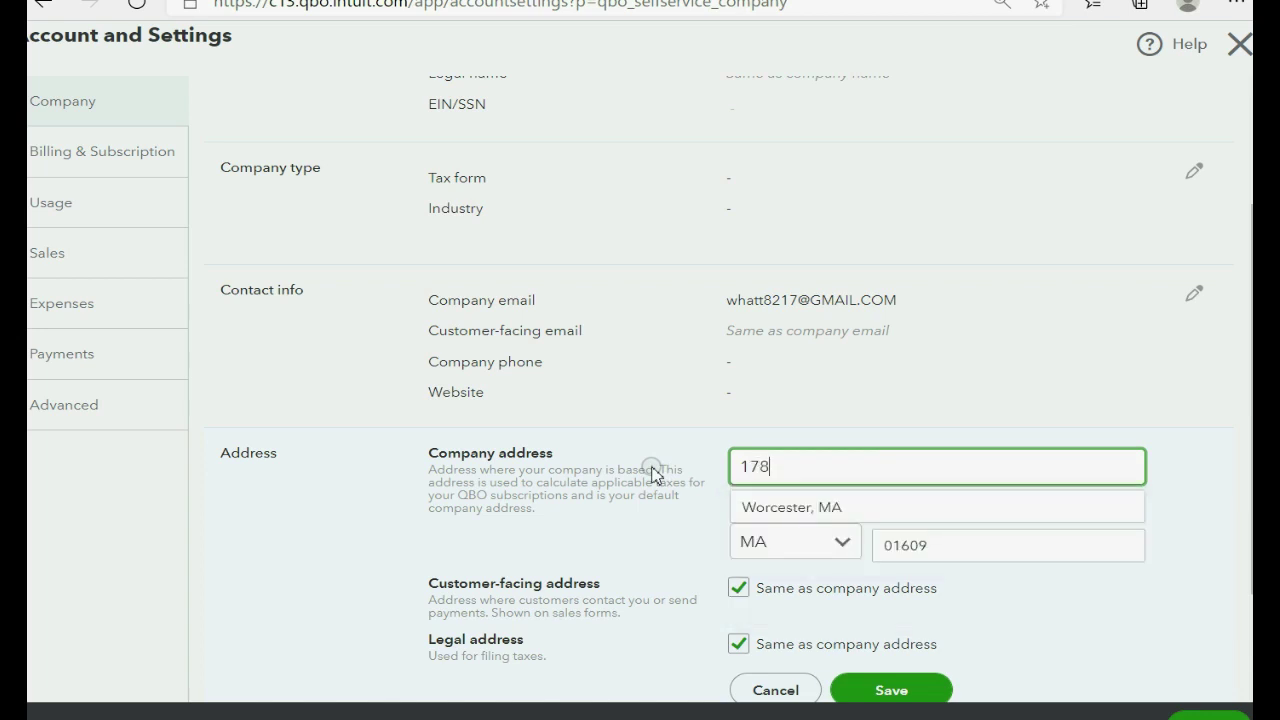
{"action": "type", "text": "7"}
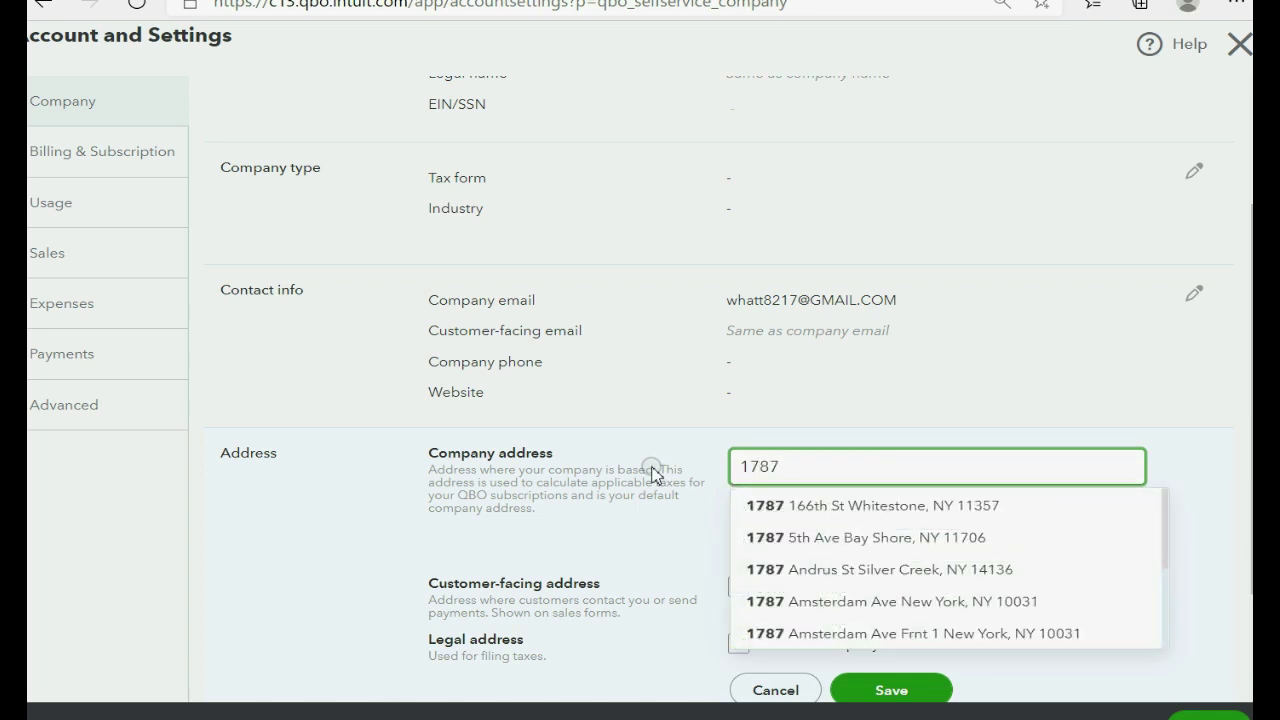
{"action": "type", "text": " MEADOW "}
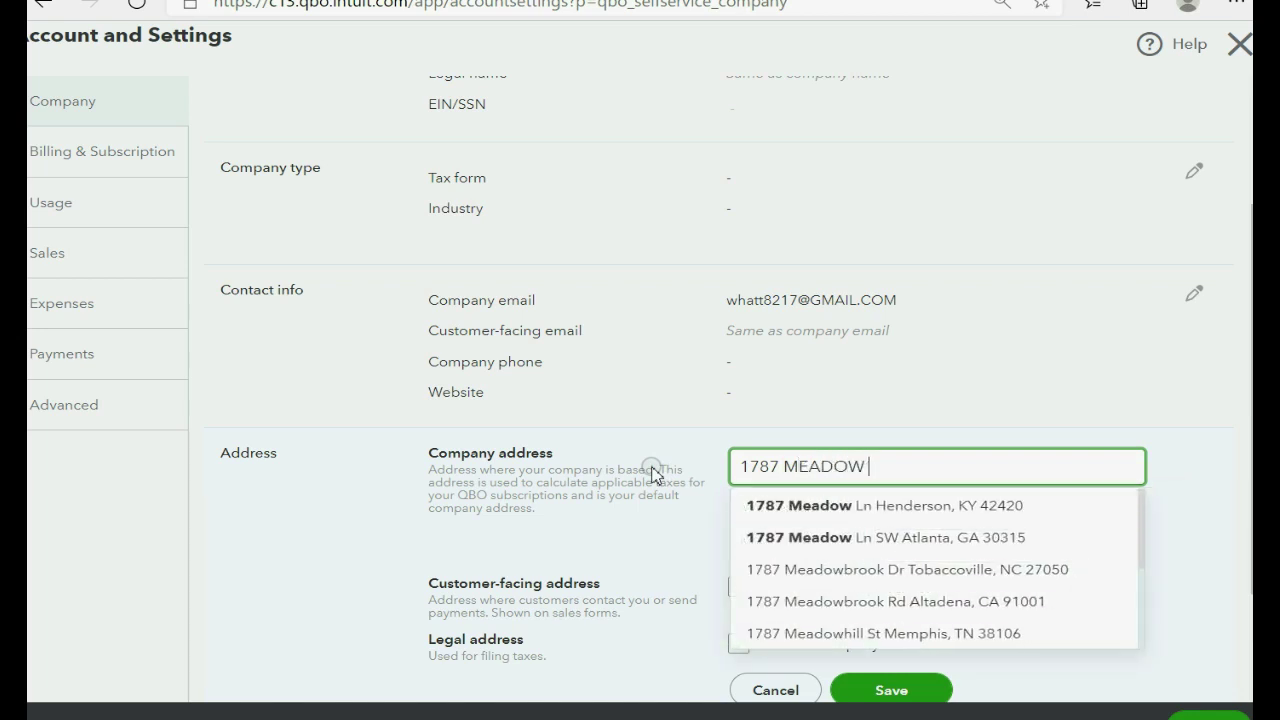
{"action": "type", "text": "LA"}
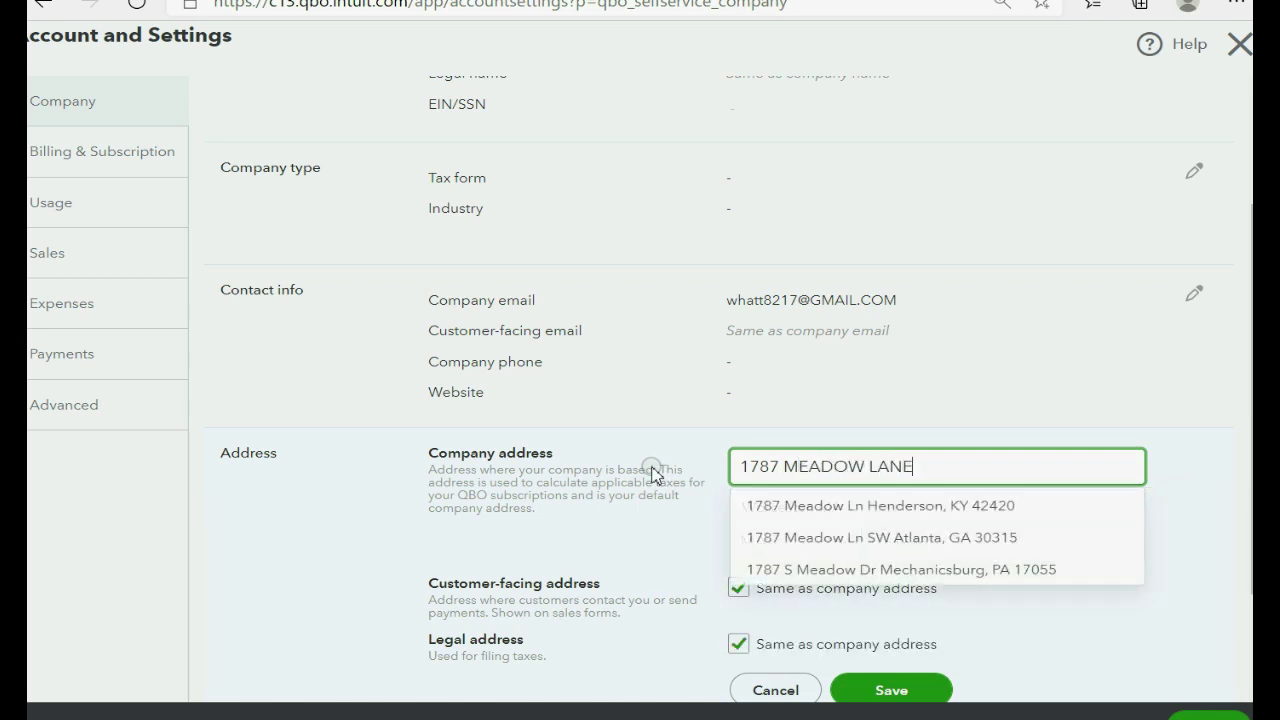
{"action": "type", "text": "NE EAST MEADOW NY 1155"}
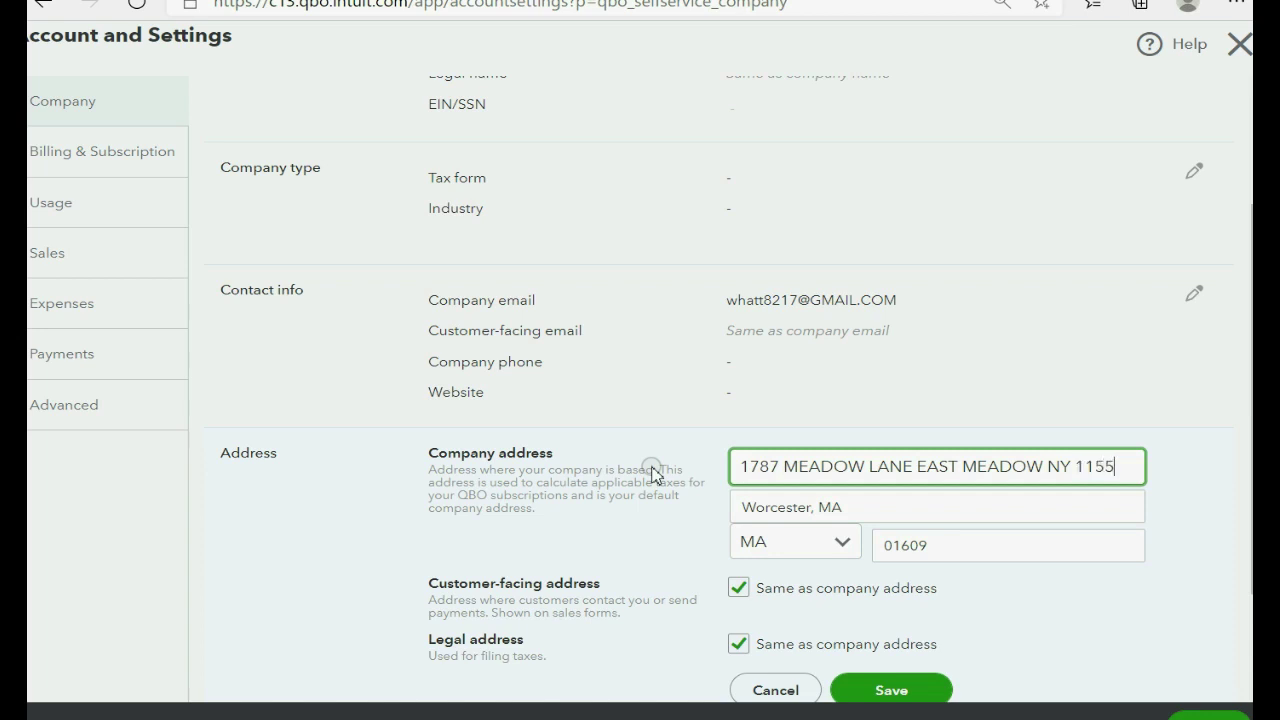
{"action": "type", "text": "4"}
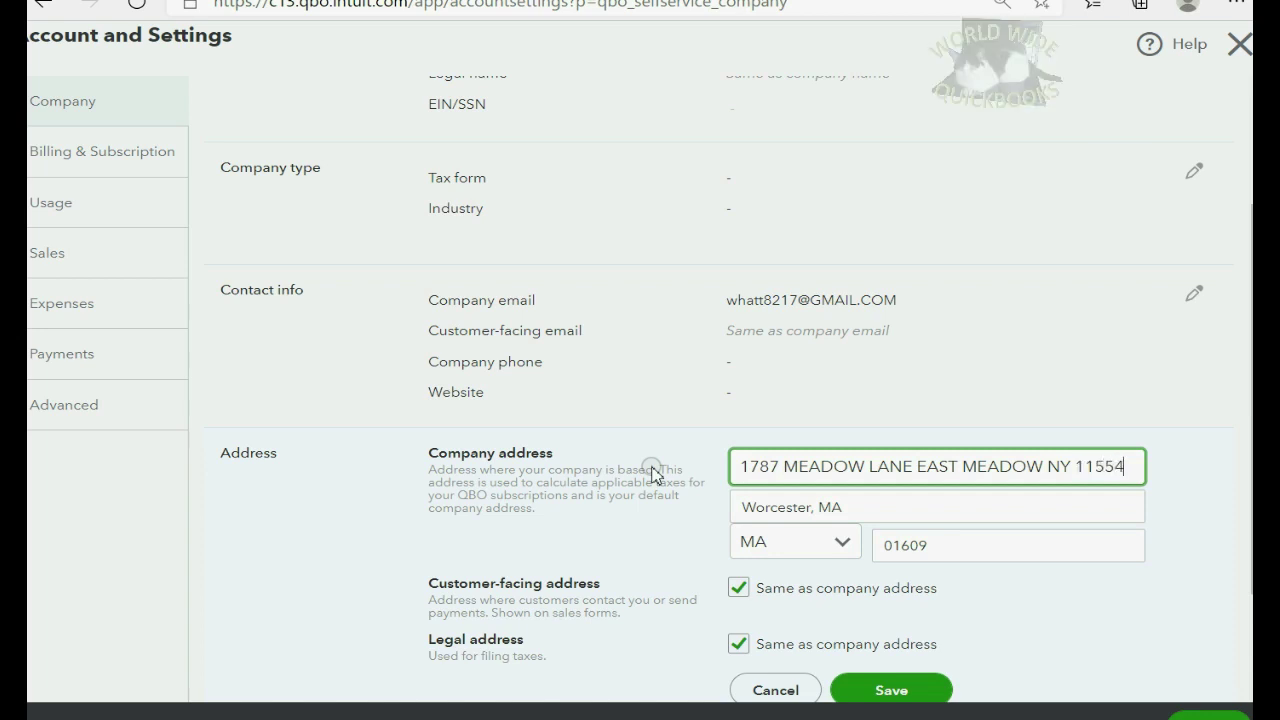
{"action": "left_click", "coordinate": [832, 510]}
{"action": "left_click_drag", "start_coordinate": [850, 509], "coordinate": [692, 507]}
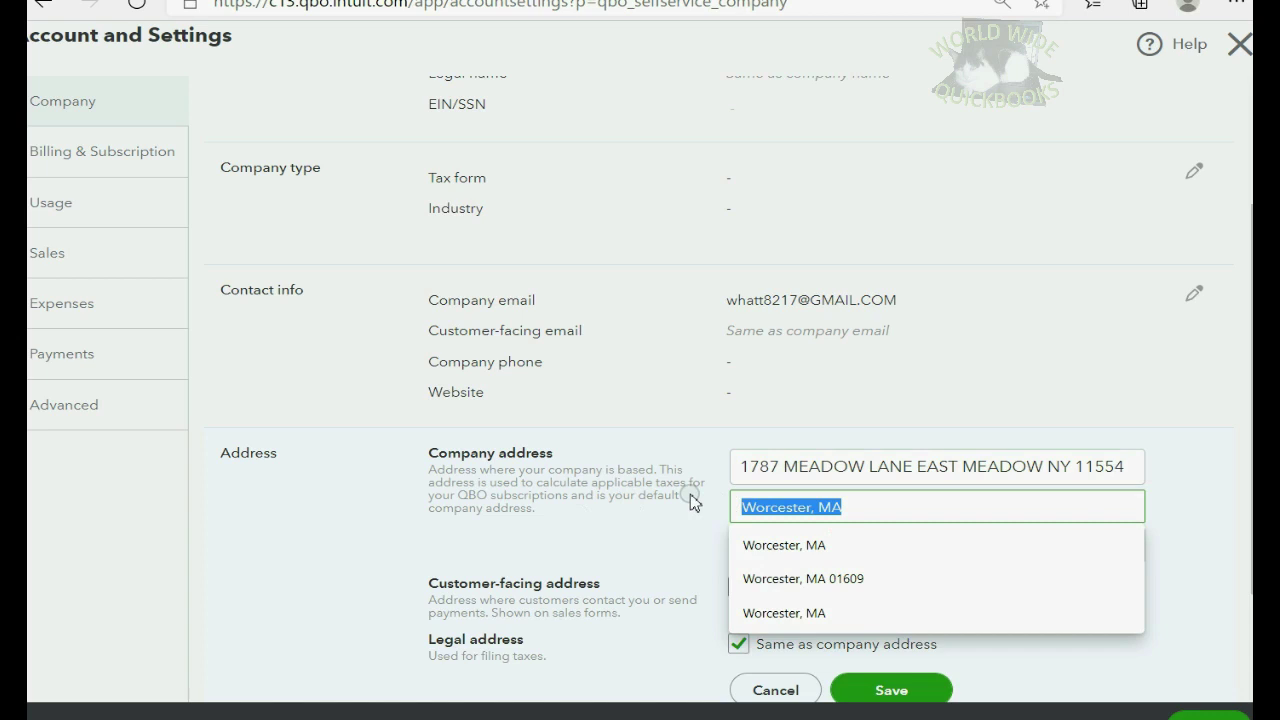
{"action": "type", "text": "EAS"}
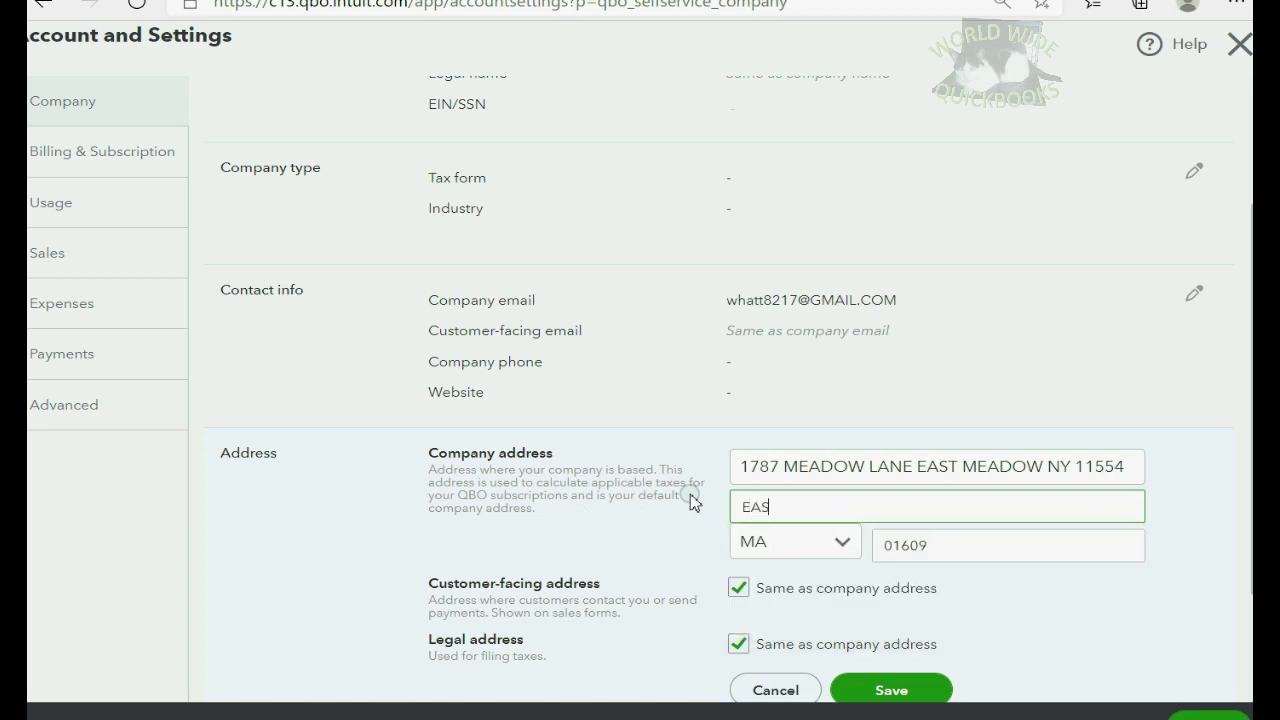
{"action": "type", "text": "T MEADOW NY 11"}
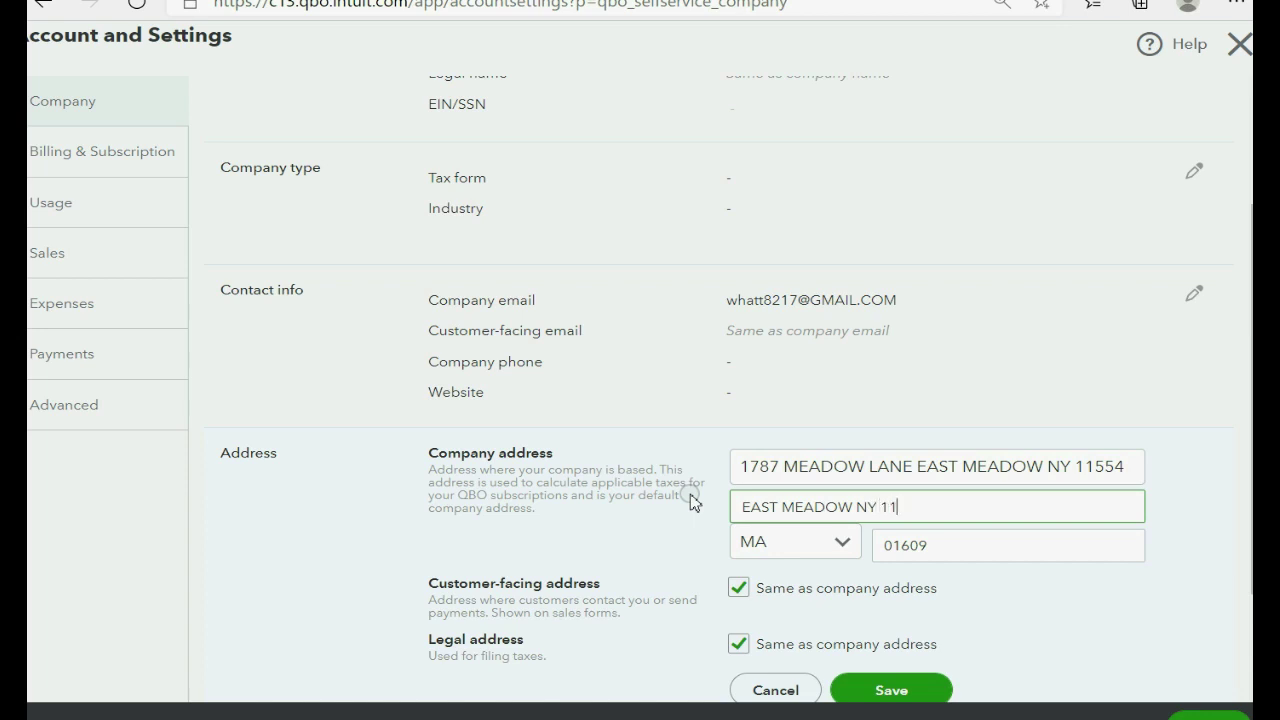
{"action": "type", "text": "554"}
{"action": "key", "text": "Tab"}
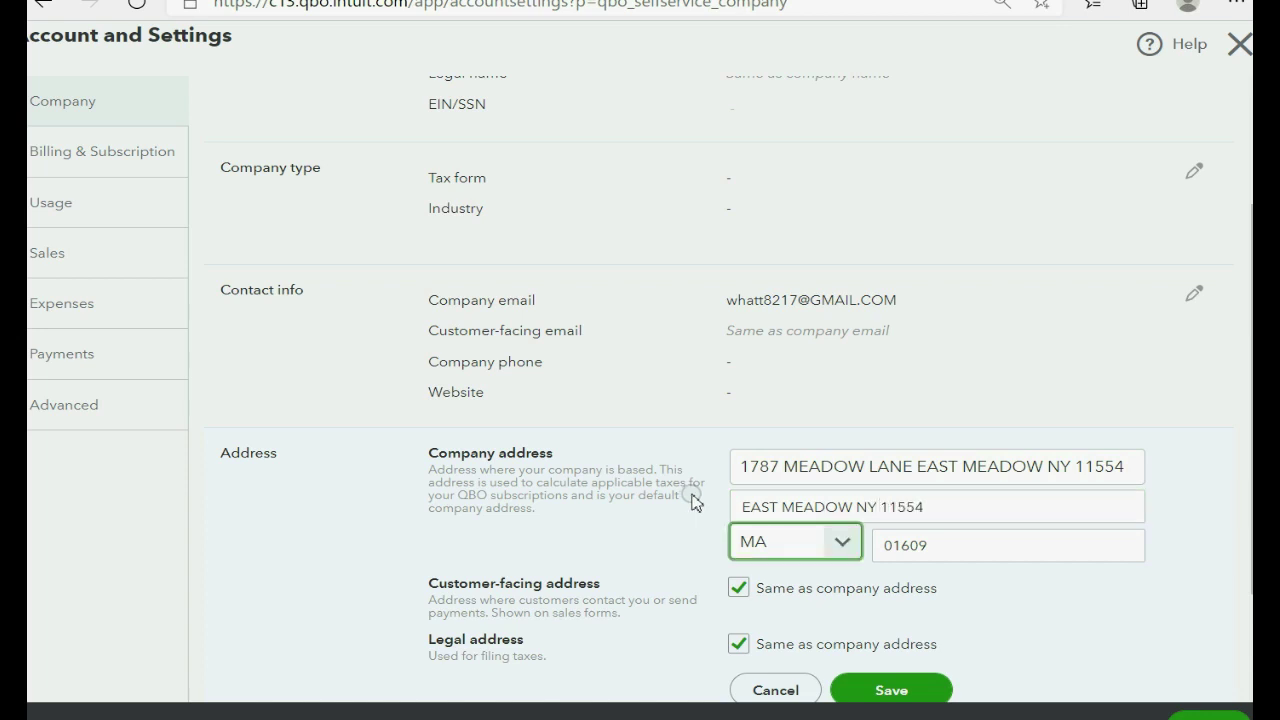
Step: Choose NY as the state, enter the new ZIP code, and save the address
{"action": "left_click", "coordinate": [842, 542]}
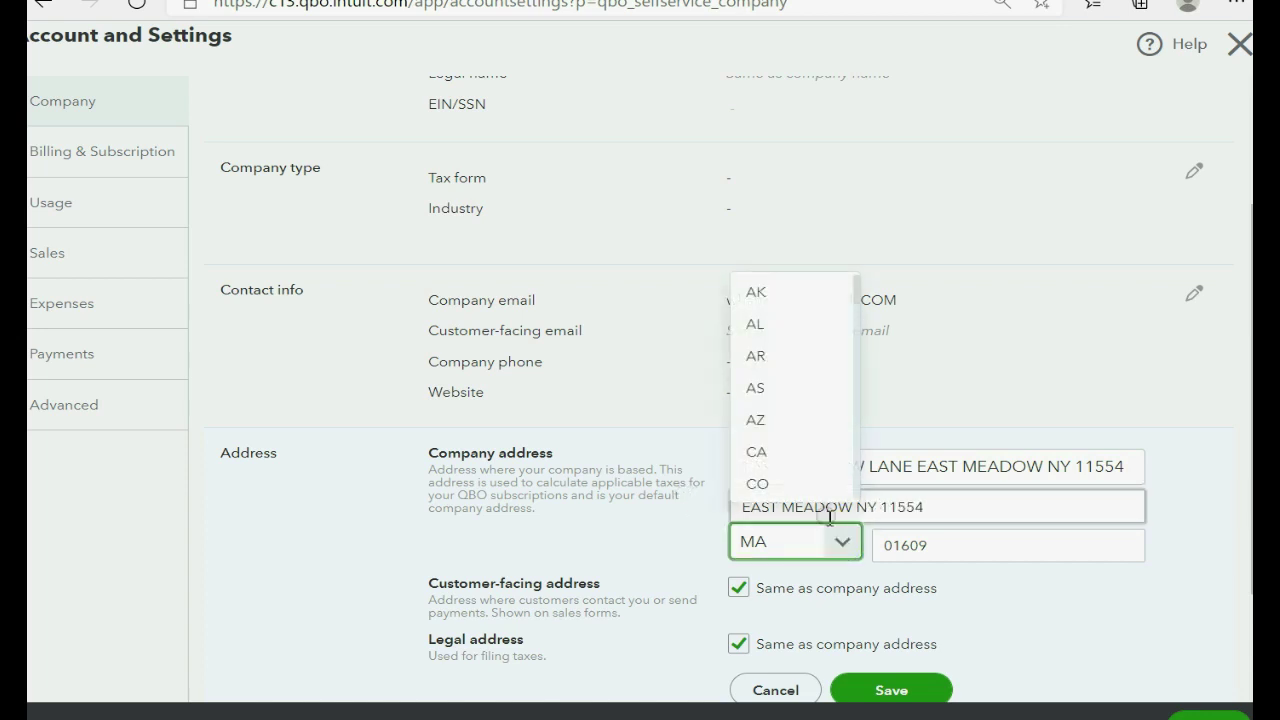
{"action": "scroll", "coordinate": [786, 443], "scroll_direction": "down", "scroll_amount": 2}
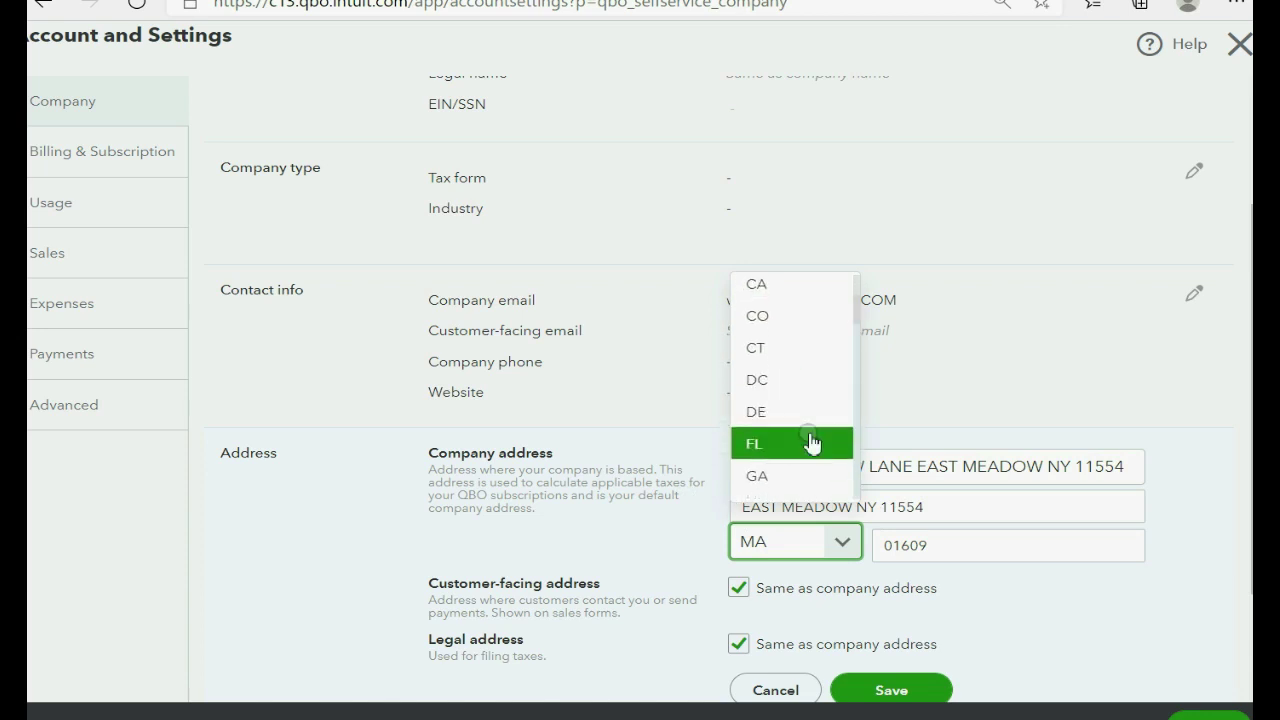
{"action": "scroll", "coordinate": [788, 435], "scroll_direction": "down", "scroll_amount": 8}
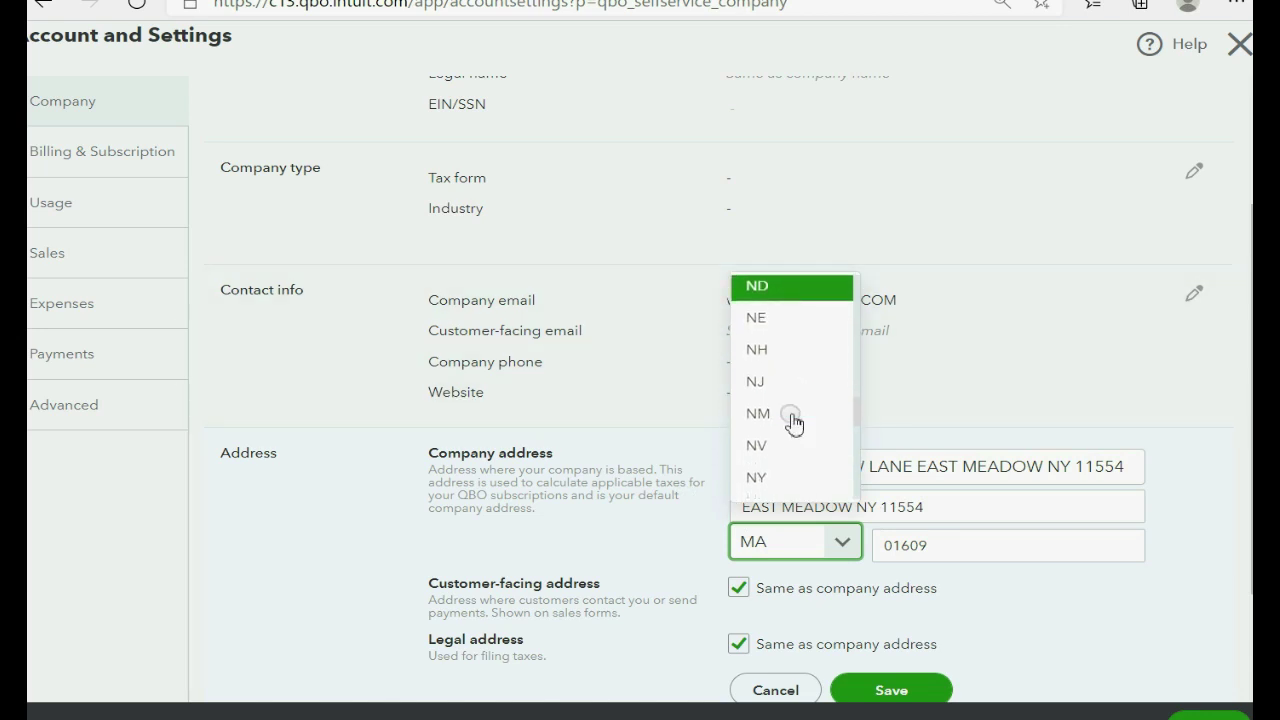
{"action": "left_click", "coordinate": [783, 474]}
{"action": "double_click", "coordinate": [950, 546]}
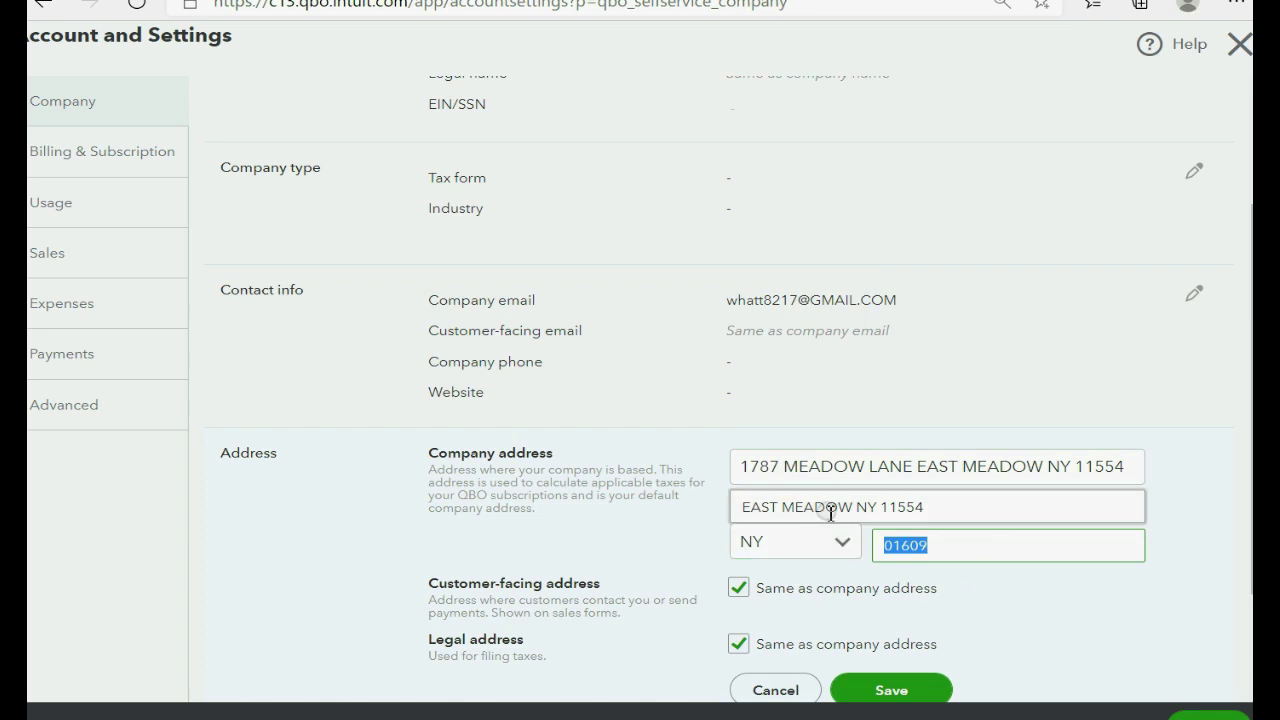
{"action": "type", "text": "11"}
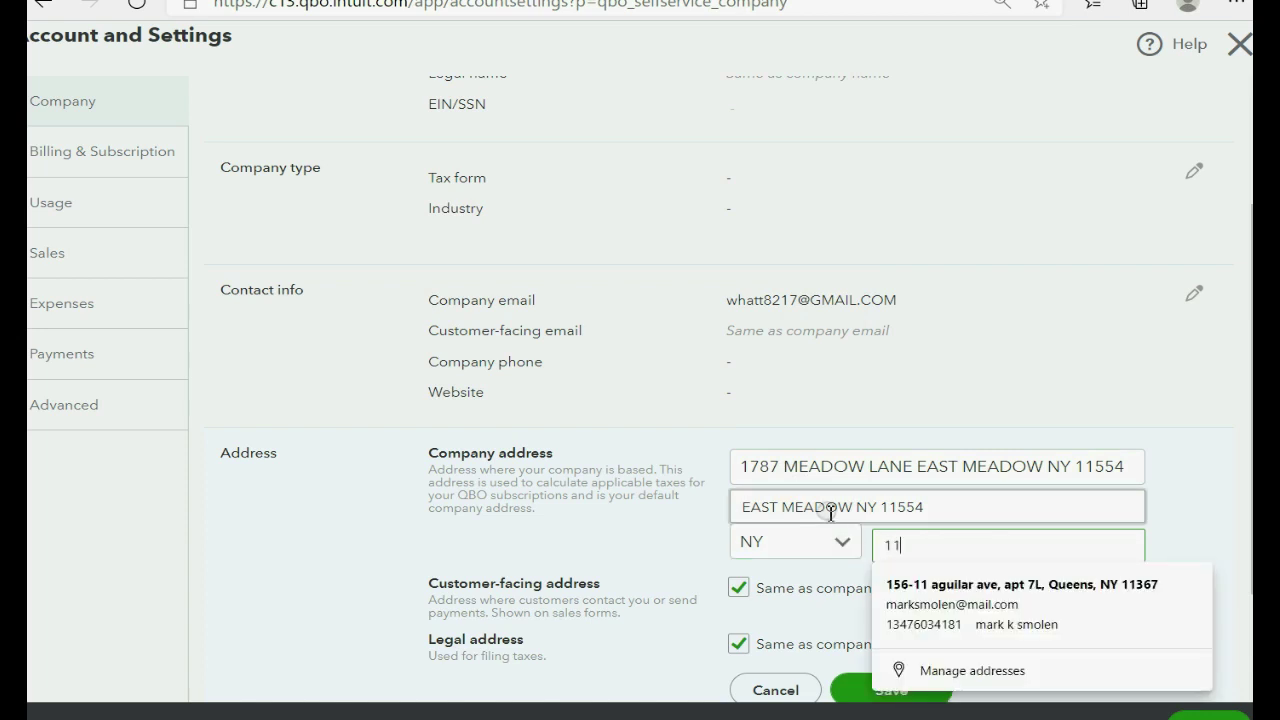
{"action": "type", "text": "554"}
{"action": "key", "text": "Tab"}
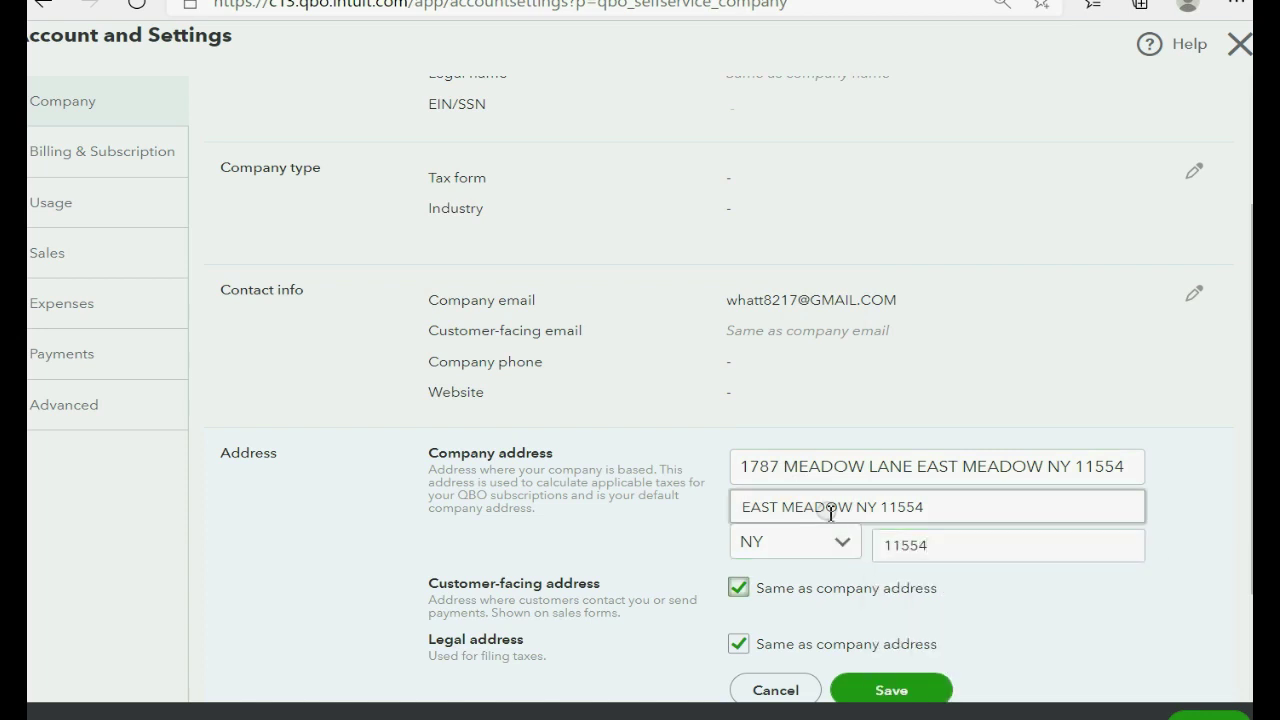
{"action": "scroll", "coordinate": [937, 595], "scroll_direction": "down", "scroll_amount": 1}
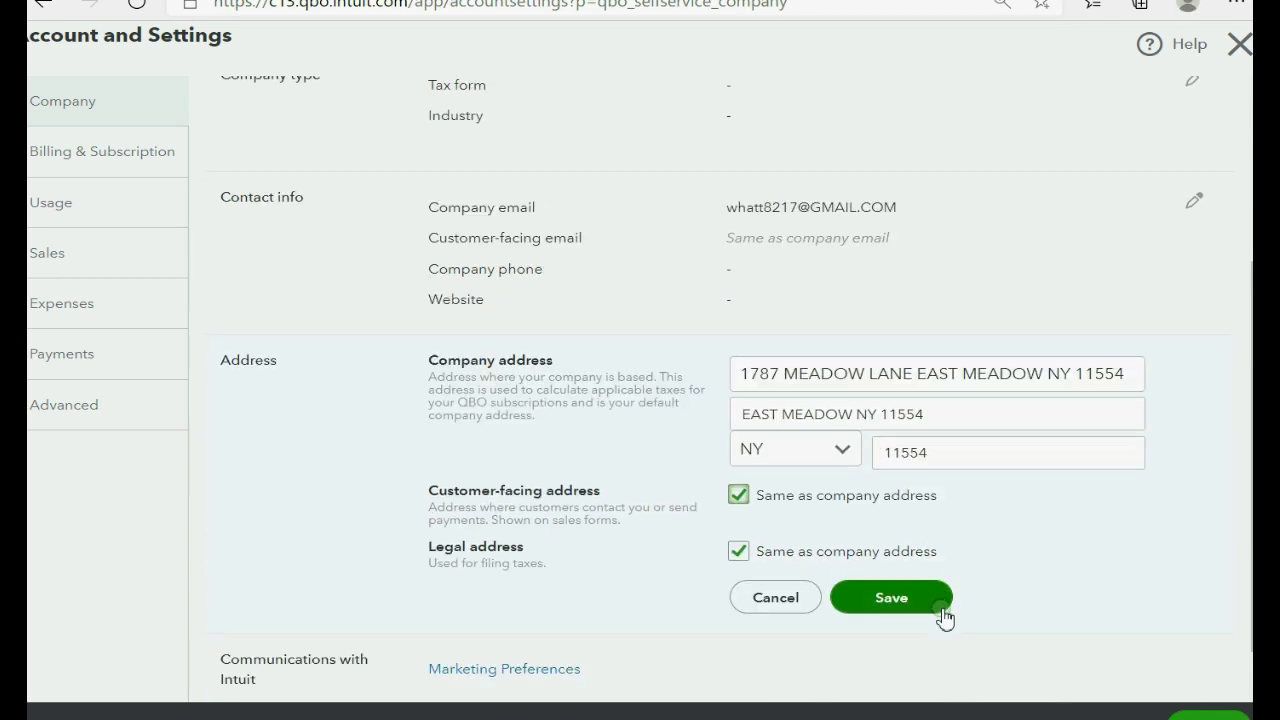
{"action": "left_click", "coordinate": [928, 598]}
{"action": "left_click", "coordinate": [920, 603]}
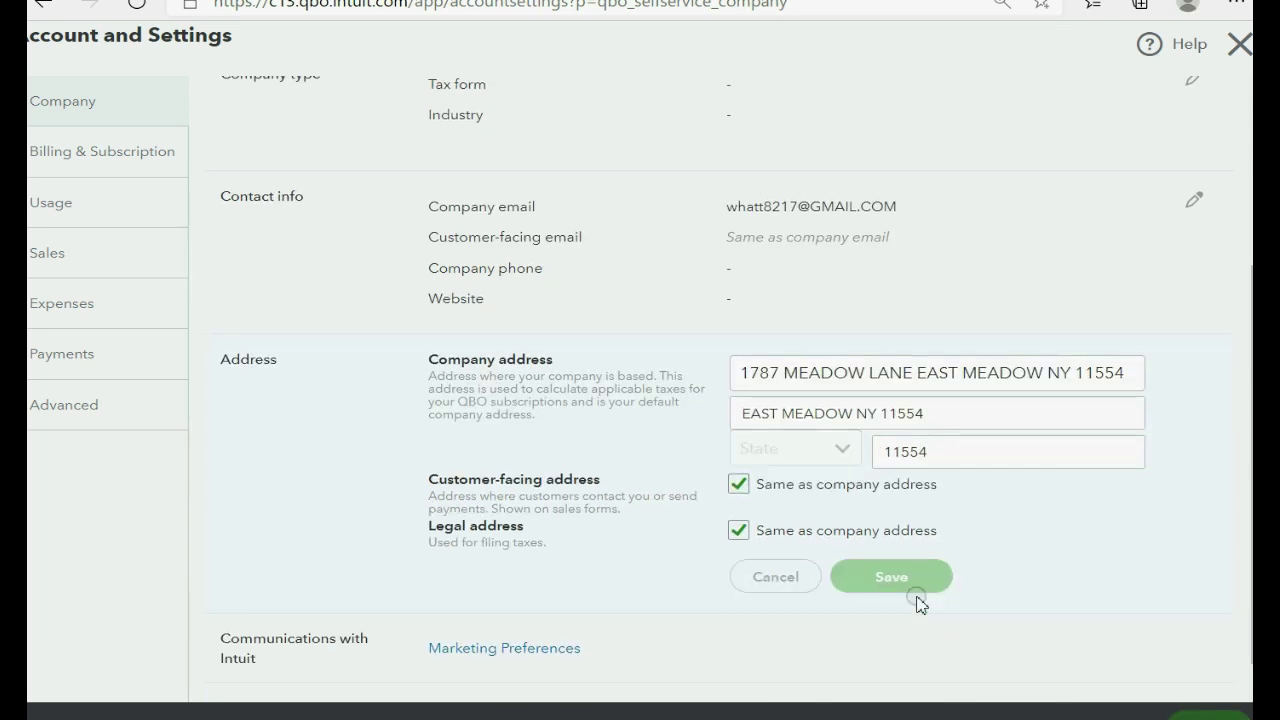
Step: Close Account and Settings with the address saved, then go to the Dashboard
{"action": "scroll", "coordinate": [912, 590], "scroll_direction": "up", "scroll_amount": 2}
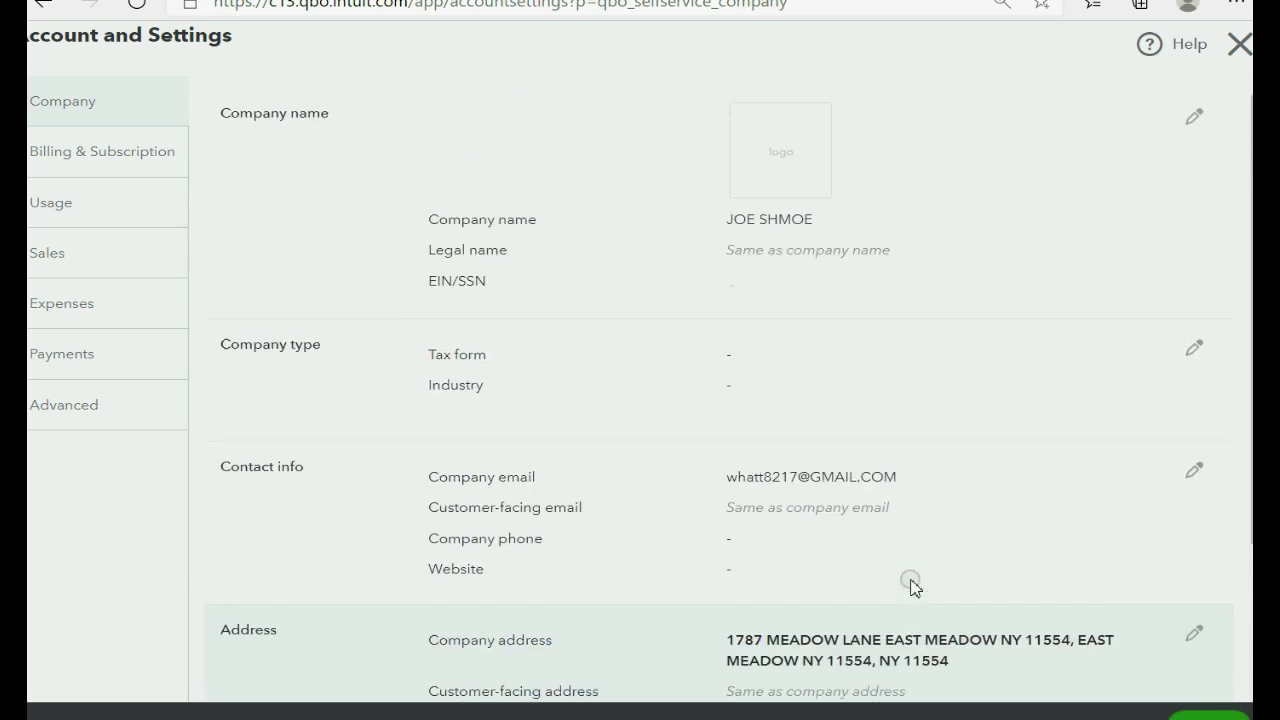
{"action": "scroll", "coordinate": [910, 586], "scroll_direction": "down", "scroll_amount": 2}
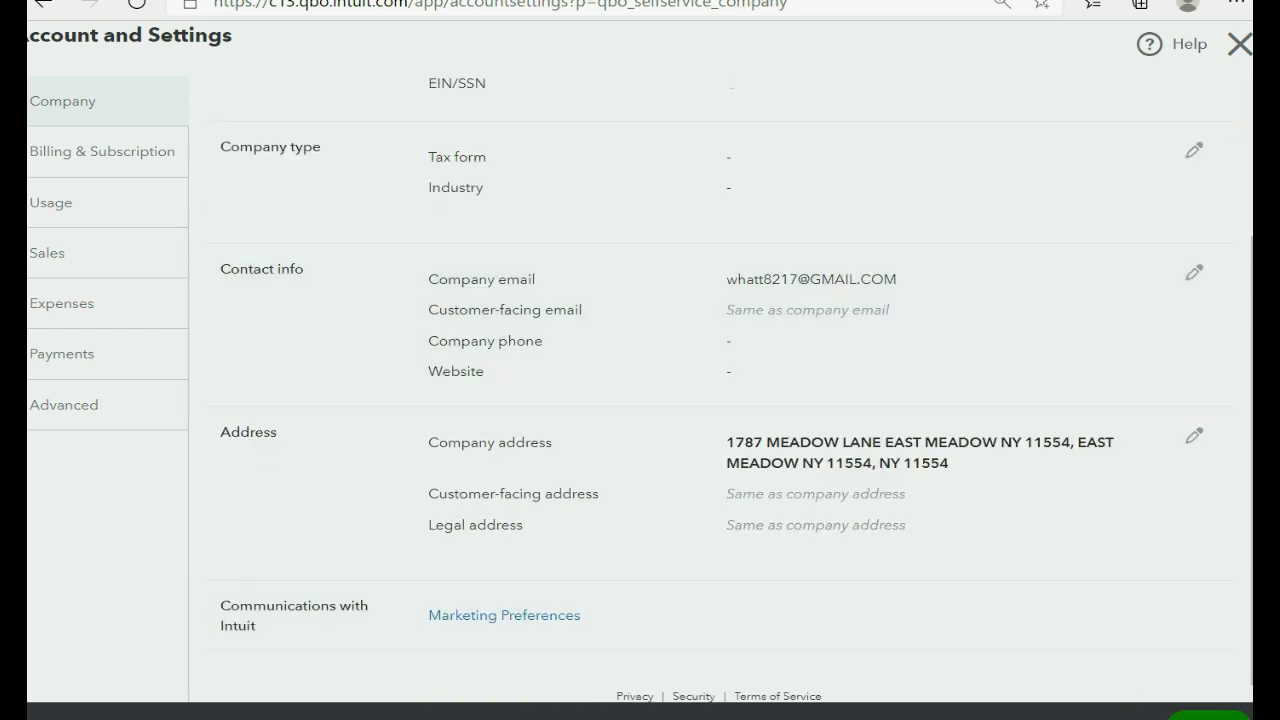
{"action": "left_click", "coordinate": [1208, 712]}
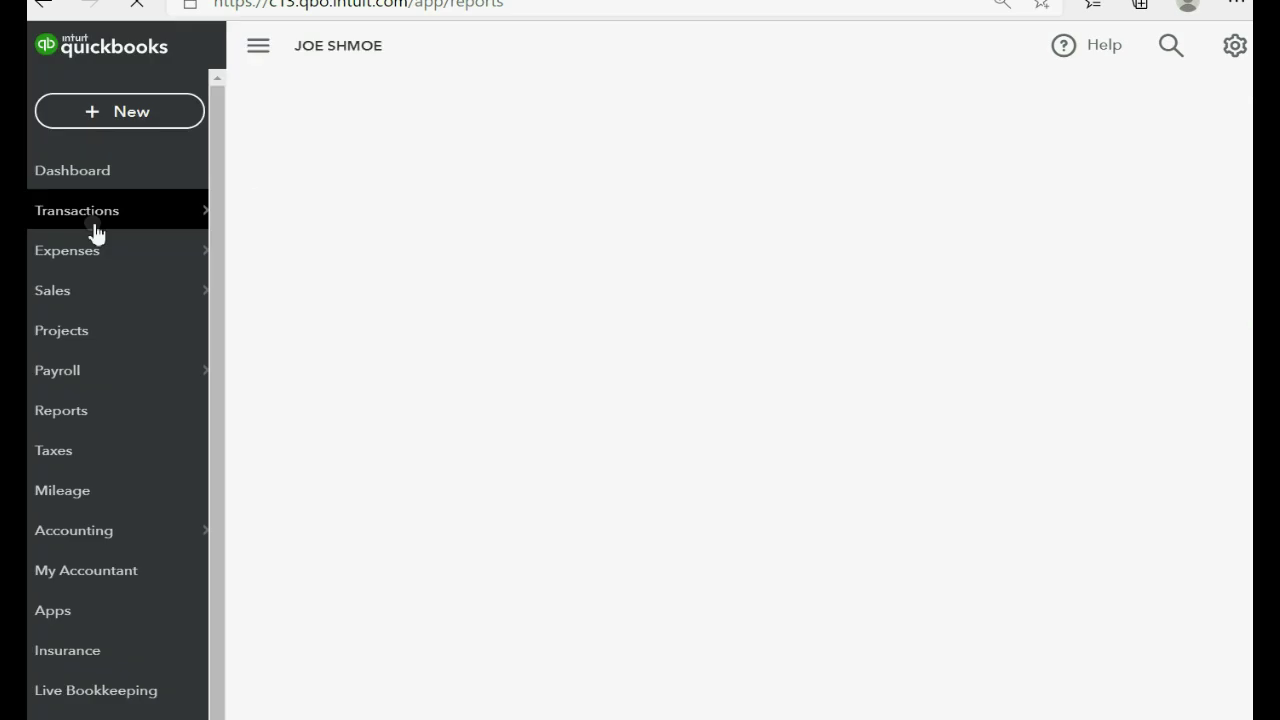
{"action": "left_click", "coordinate": [86, 215]}
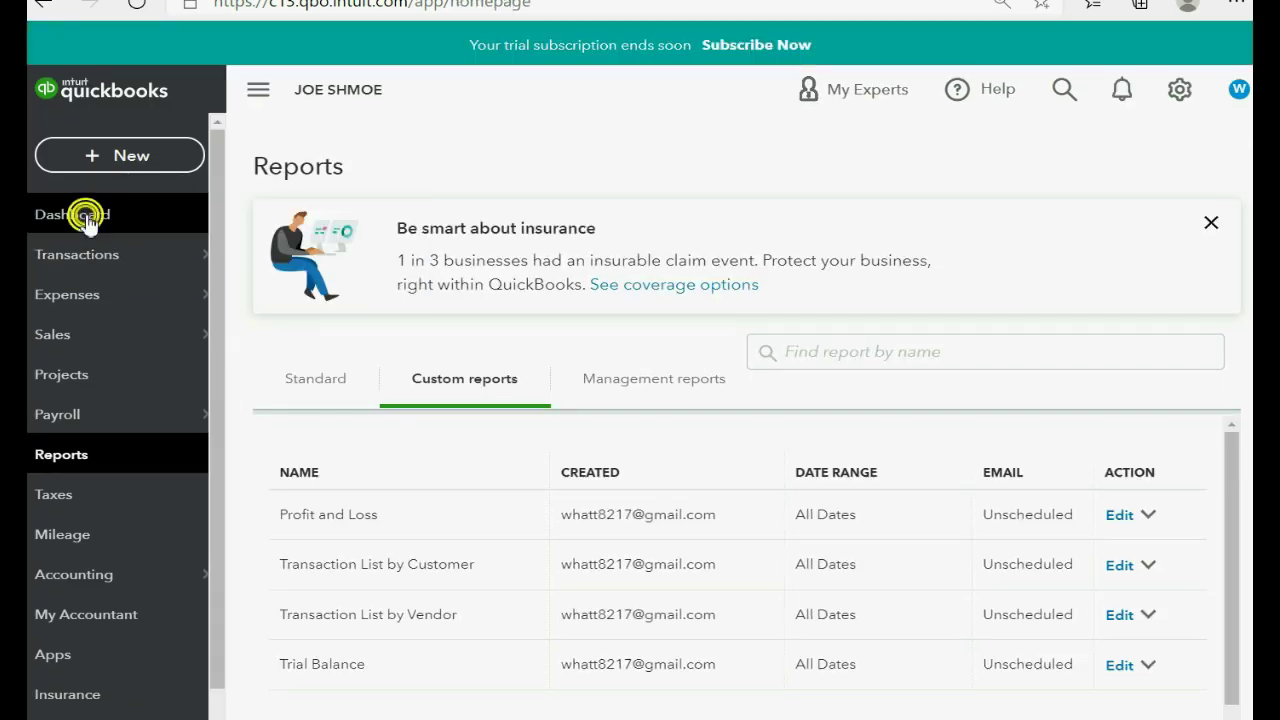